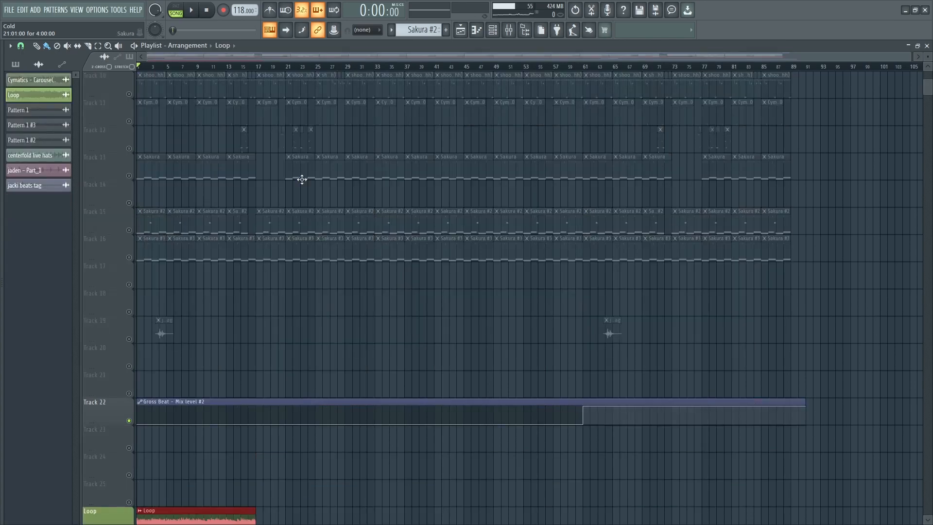
Step: Play the Loop clip in the playlist from the start of the song, and stop playback
{"action": "scroll", "coordinate": [302, 179], "scroll_direction": "down", "scroll_amount": 3}
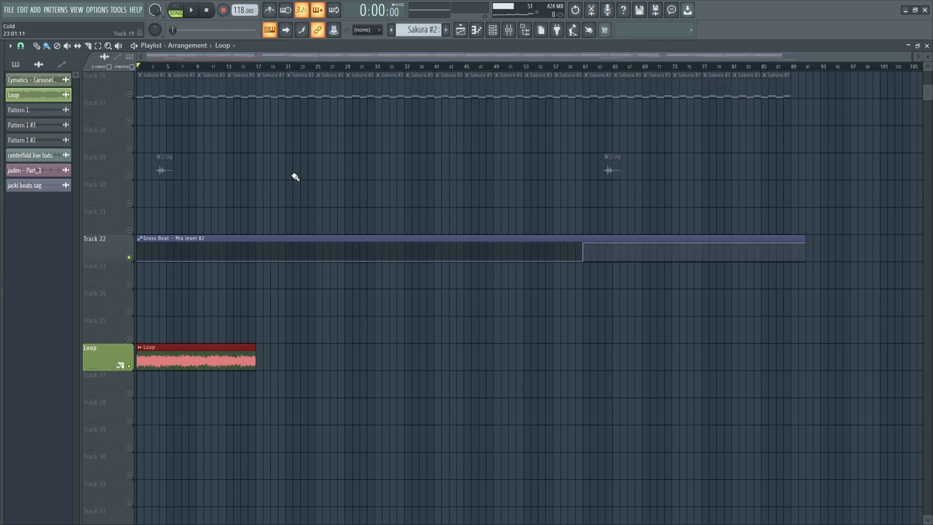
{"action": "key", "text": "space"}
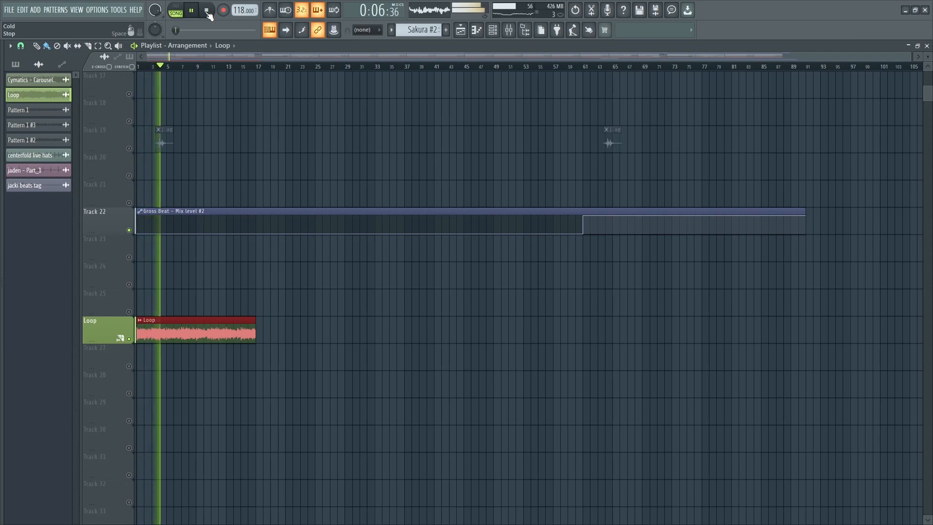
{"action": "left_click", "coordinate": [207, 12]}
Step: Select Pattern 1 and open the loop channel's notes in the piano roll
{"action": "left_click", "coordinate": [493, 30]}
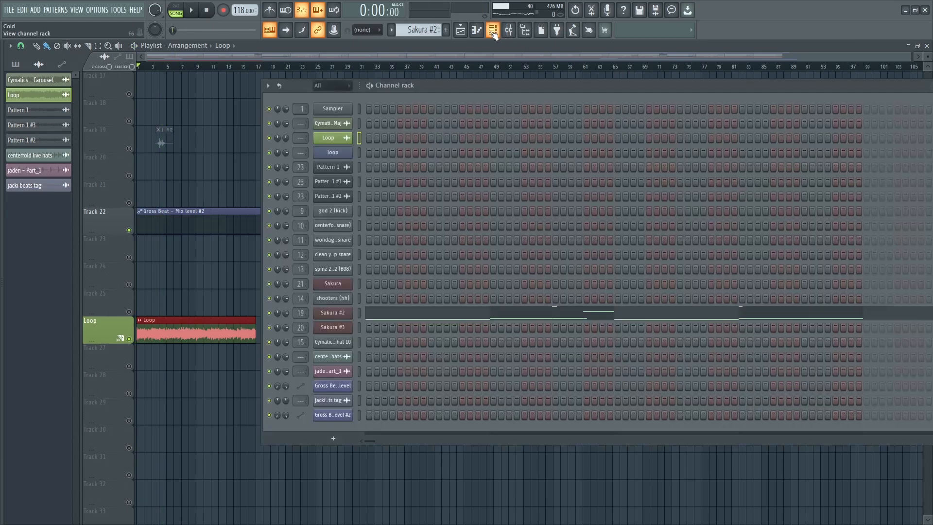
{"action": "left_click", "coordinate": [391, 30]}
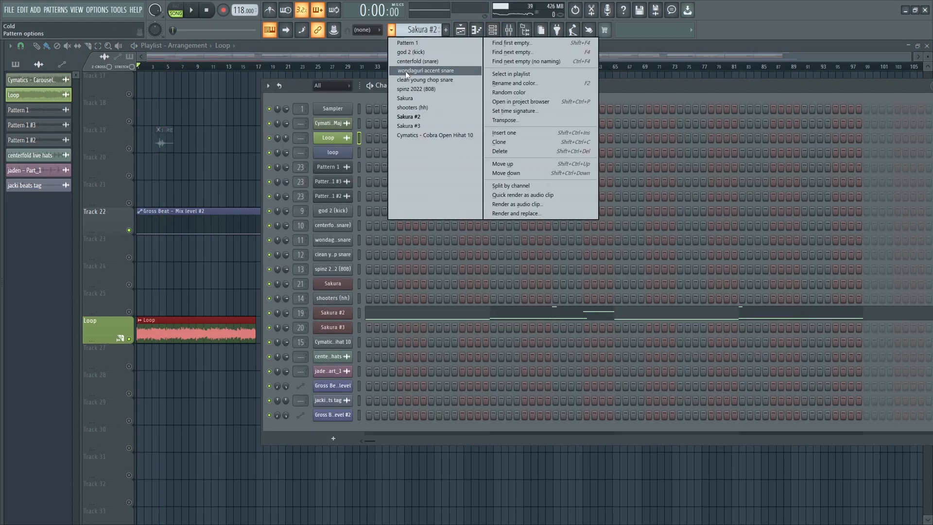
{"action": "left_click", "coordinate": [418, 44]}
{"action": "left_click", "coordinate": [437, 157]}
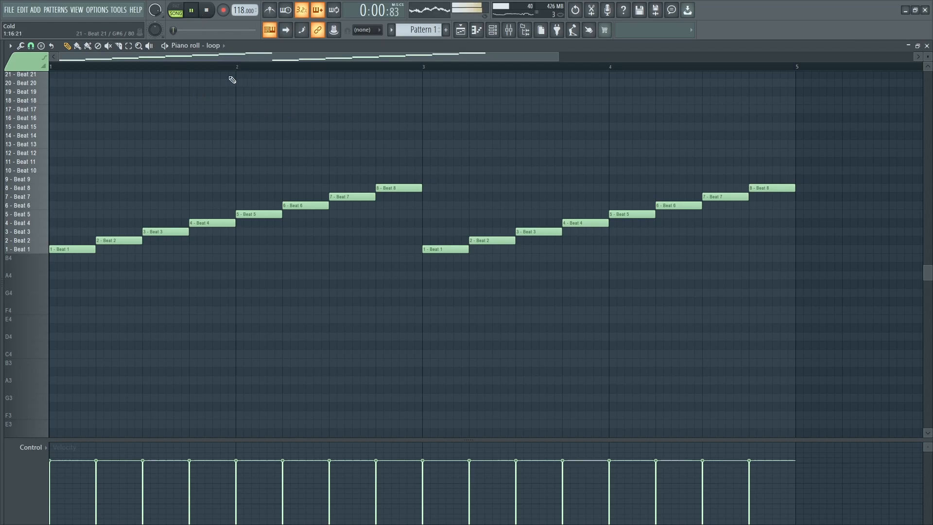
Step: Play the sliced loop notes of Pattern 1 in pattern mode while viewing the full sequence, and stop playback
{"action": "left_click", "coordinate": [180, 13]}
{"action": "key", "text": "space"}
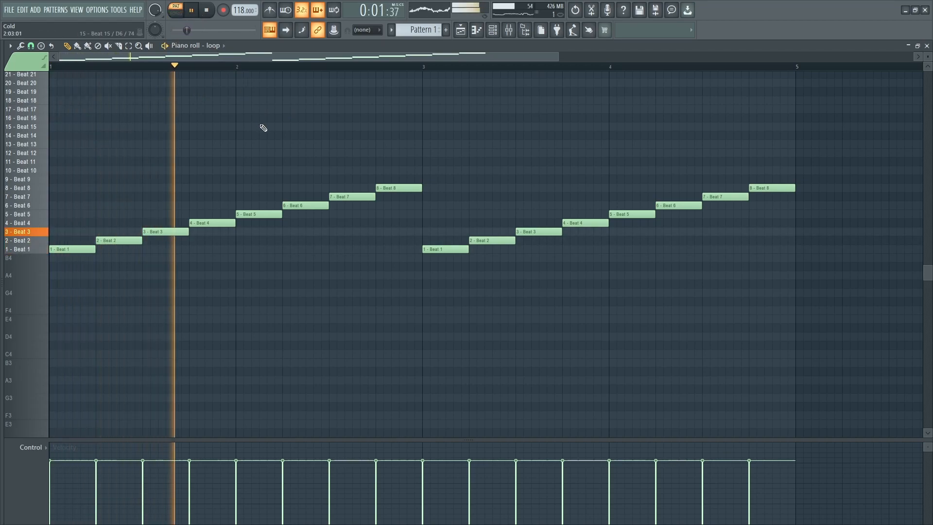
{"action": "scroll", "coordinate": [800, 88], "scroll_direction": "down", "scroll_amount": 3, "text": "ctrl"}
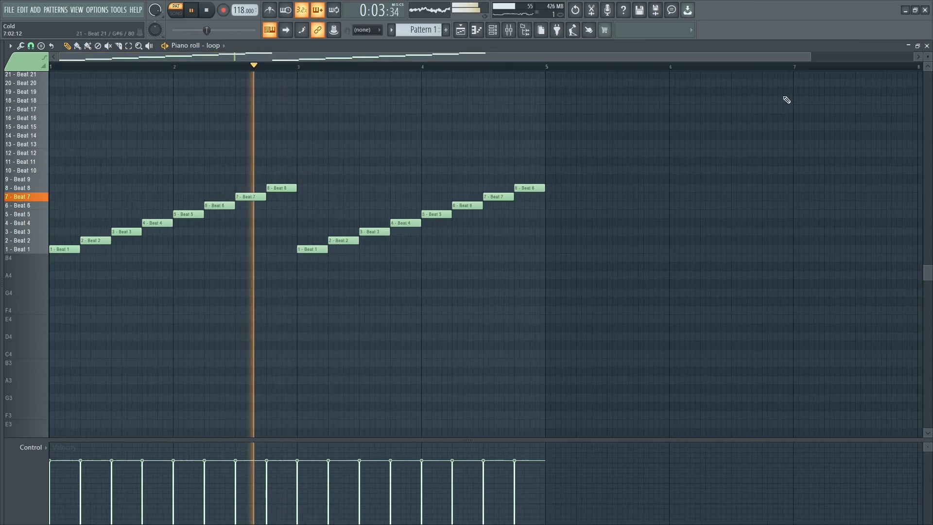
{"action": "scroll", "coordinate": [687, 158], "scroll_direction": "up", "scroll_amount": 5}
{"action": "scroll", "coordinate": [395, 202], "scroll_direction": "down", "scroll_amount": 2}
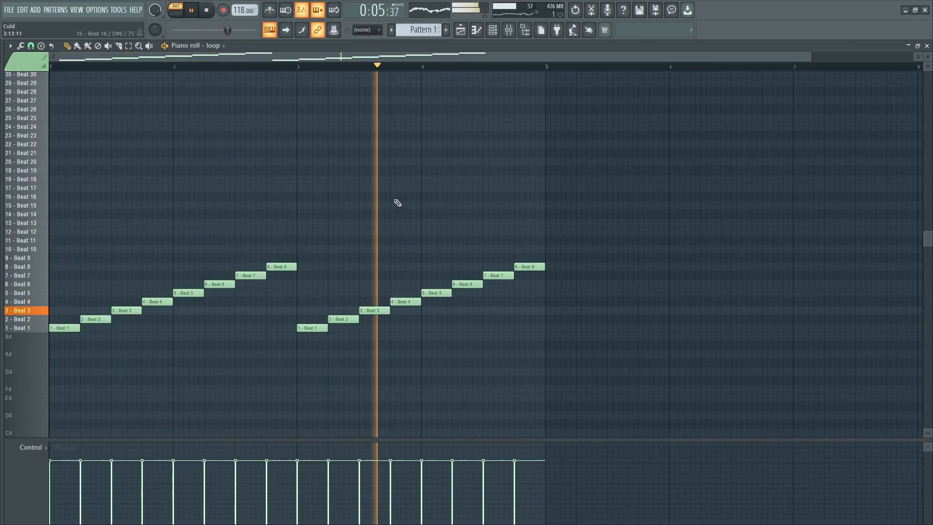
{"action": "left_click", "coordinate": [207, 11]}
Step: View the loop channel's Fruity Slicer from the channel rack, and close it
{"action": "left_click", "coordinate": [493, 30]}
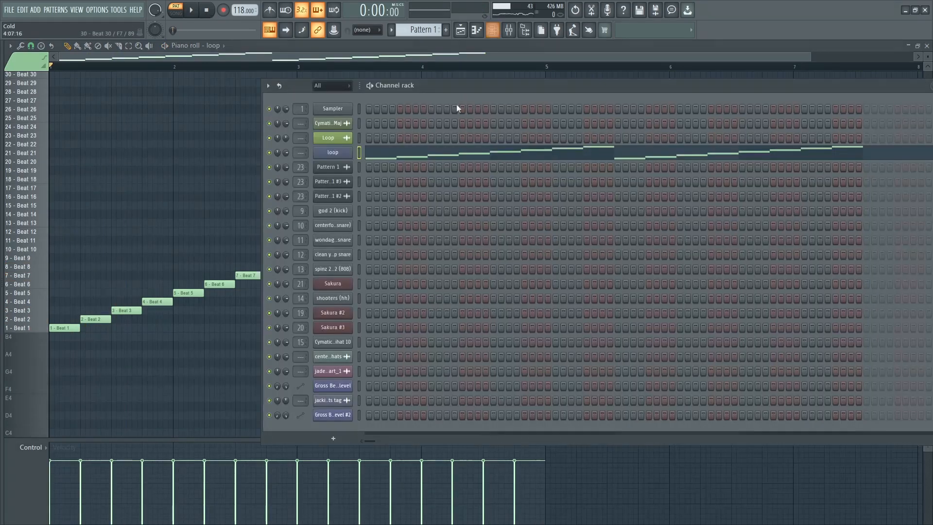
{"action": "left_click", "coordinate": [333, 154]}
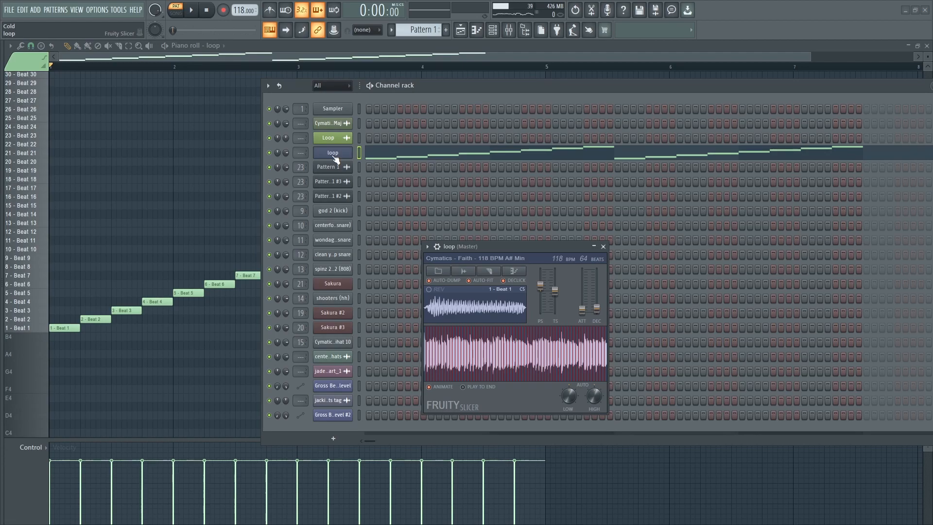
{"action": "left_click", "coordinate": [337, 157]}
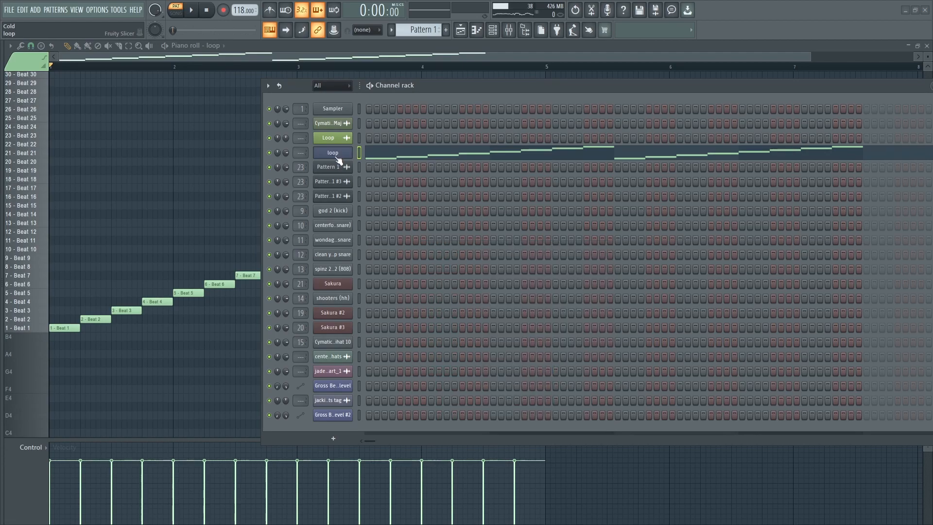
Step: Return to the playlist, mute the Loop track and unmute Tracks 1 to 4
{"action": "left_click", "coordinate": [461, 31]}
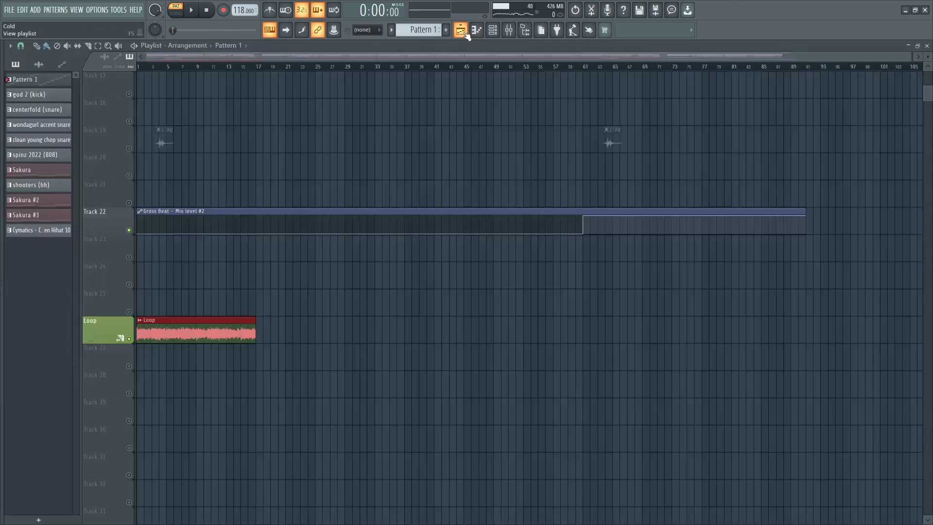
{"action": "scroll", "coordinate": [375, 186], "scroll_direction": "up", "scroll_amount": 5}
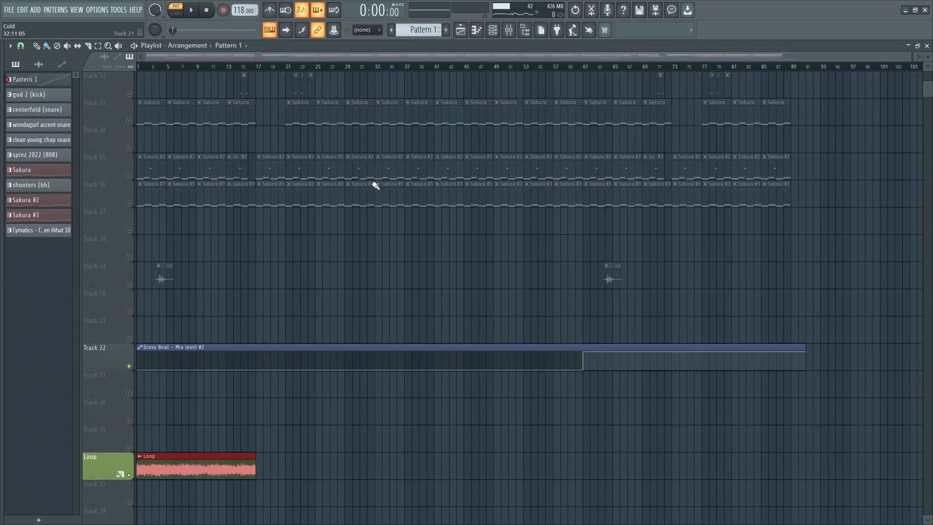
{"action": "scroll", "coordinate": [349, 213], "scroll_direction": "down", "scroll_amount": 6}
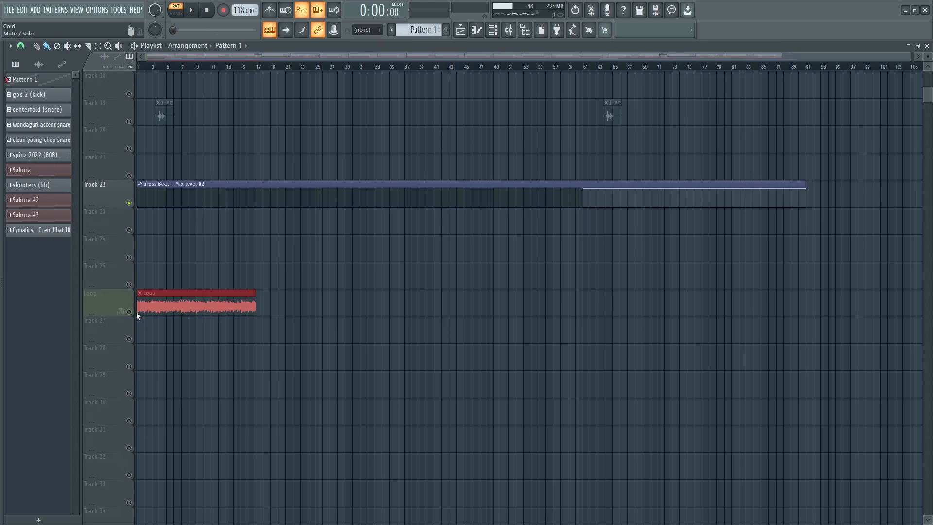
{"action": "scroll", "coordinate": [219, 306], "scroll_direction": "up", "scroll_amount": 17}
{"action": "left_click", "coordinate": [130, 176]}
{"action": "left_click", "coordinate": [129, 149]}
{"action": "left_click", "coordinate": [129, 121]}
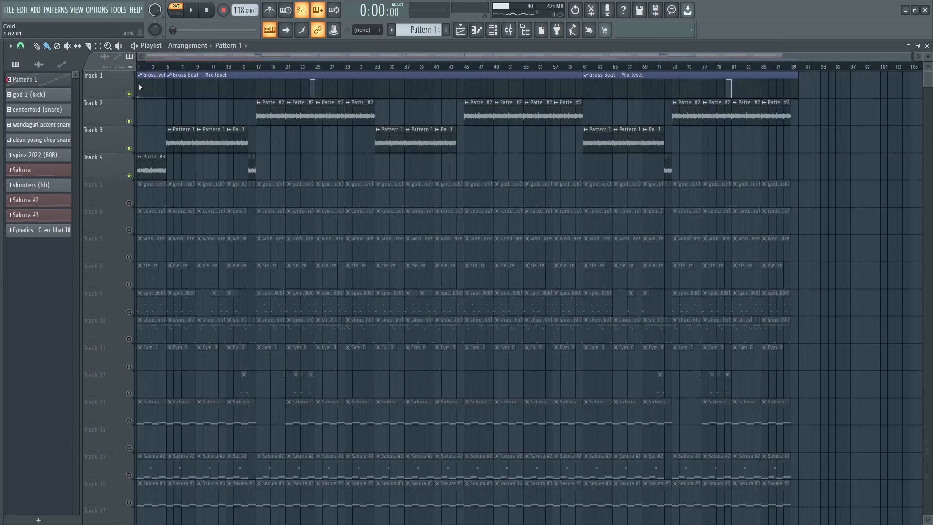
Step: Play the arrangement in song mode from bar 1 and from bar 5, and stop playback
{"action": "left_click", "coordinate": [139, 68]}
{"action": "left_click", "coordinate": [194, 11]}
{"action": "left_click", "coordinate": [208, 11]}
{"action": "left_click", "coordinate": [167, 68]}
{"action": "key", "text": "space"}
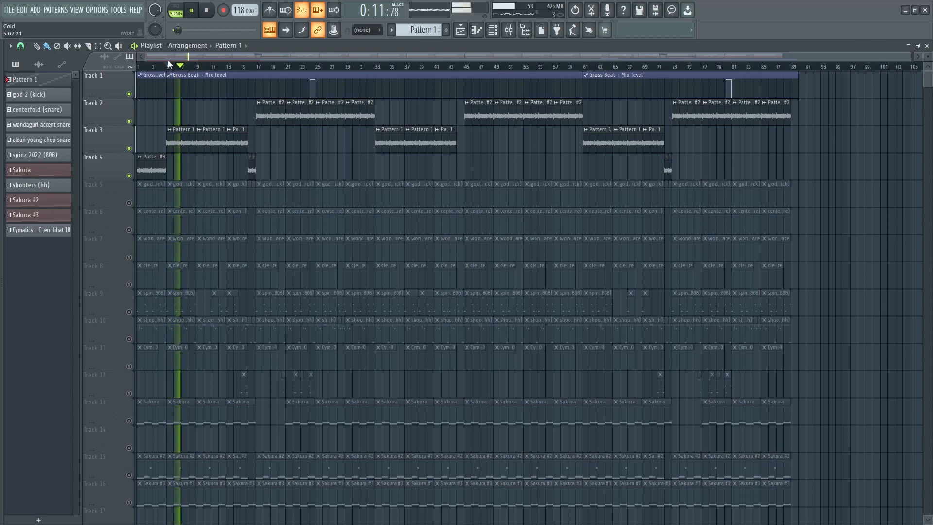
{"action": "left_click", "coordinate": [208, 11]}
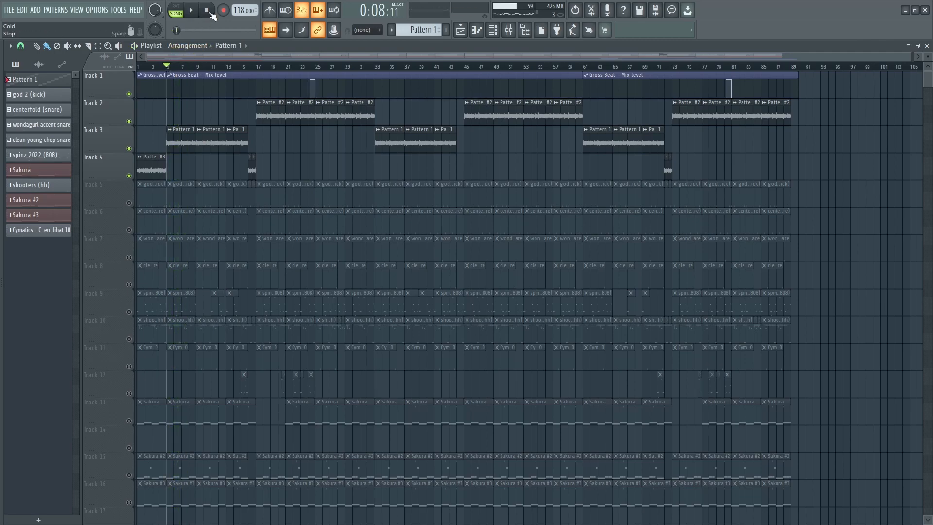
Step: Play the Pattern 1 #2 audio clips on Track 2 from bar 17, and stop playback
{"action": "left_click", "coordinate": [256, 65]}
{"action": "left_click", "coordinate": [259, 66]}
{"action": "left_click", "coordinate": [191, 11]}
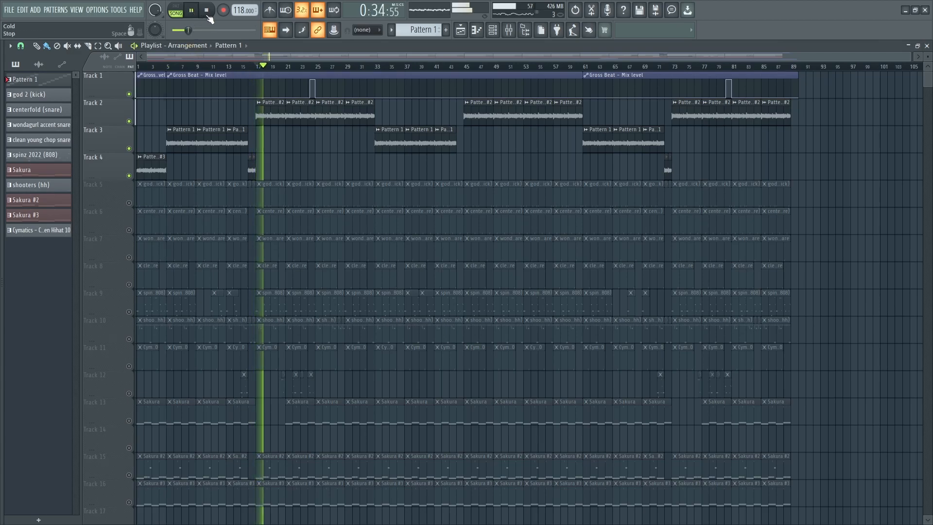
{"action": "left_click", "coordinate": [207, 15]}
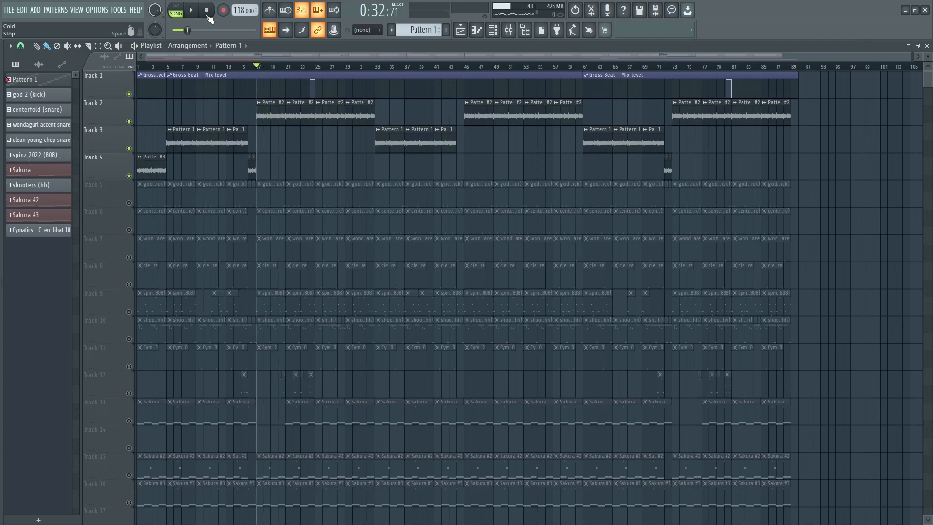
Step: Open the mixer and play the melody from bar 17 to check its track levels
{"action": "left_click", "coordinate": [514, 35]}
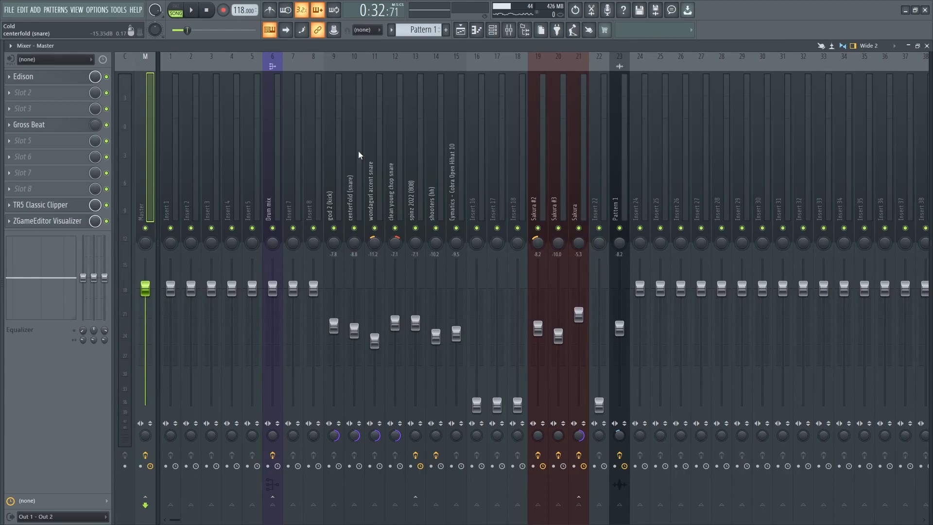
{"action": "left_click", "coordinate": [190, 12]}
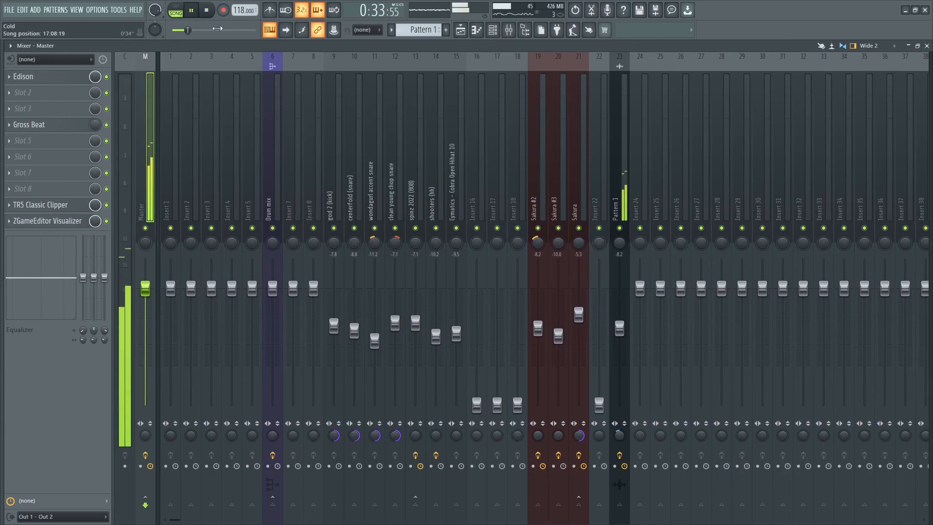
{"action": "key", "text": "space"}
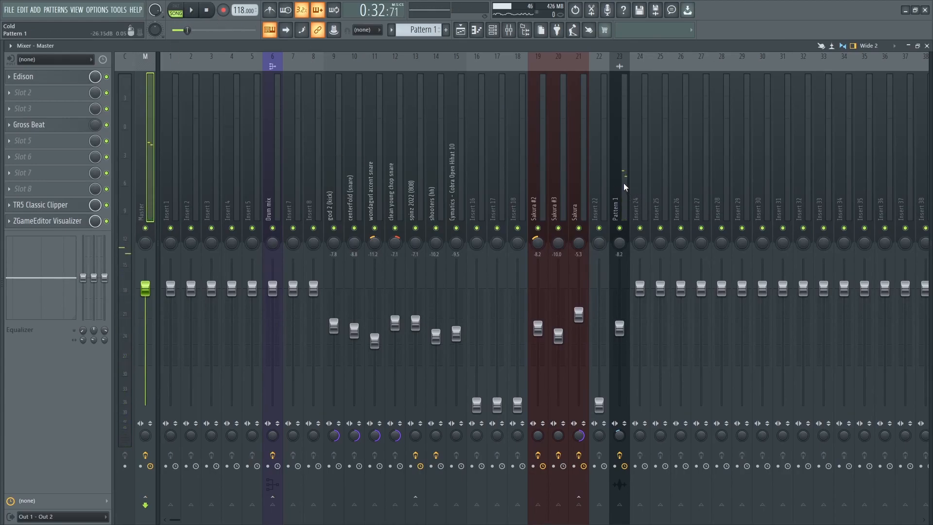
Step: View the Fruity Parametric EQ 2 curve on the Pattern 1 mixer track, and close the EQ window
{"action": "left_click", "coordinate": [626, 187]}
{"action": "left_click", "coordinate": [24, 80]}
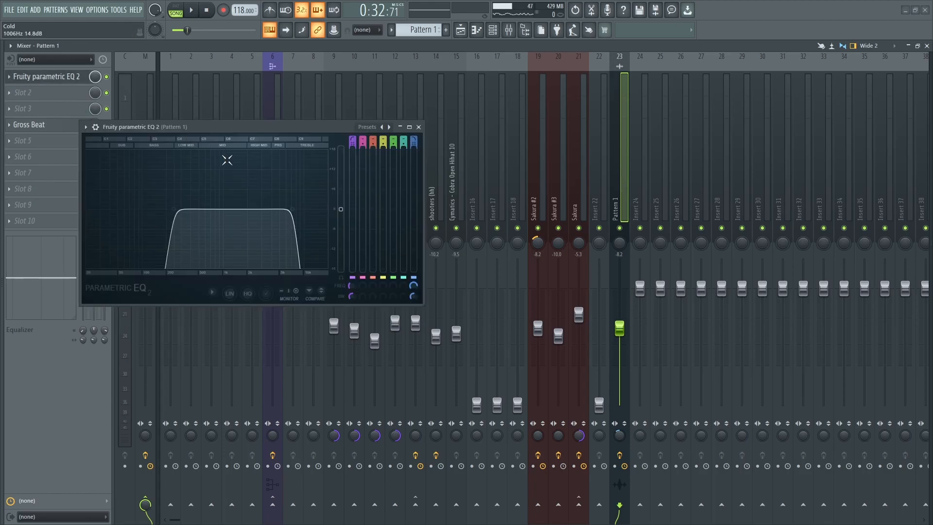
{"action": "left_click_drag", "start_coordinate": [244, 129], "coordinate": [296, 114]}
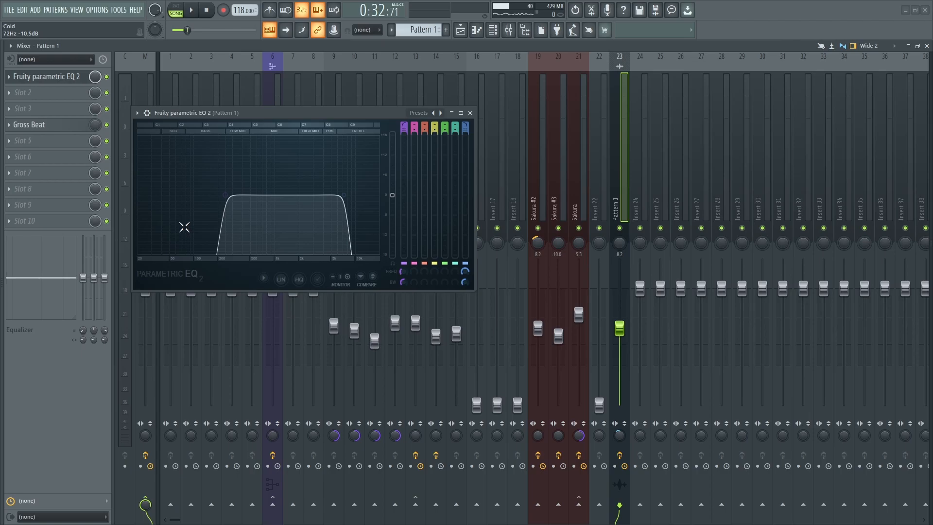
{"action": "left_click_drag", "start_coordinate": [275, 113], "coordinate": [240, 136]}
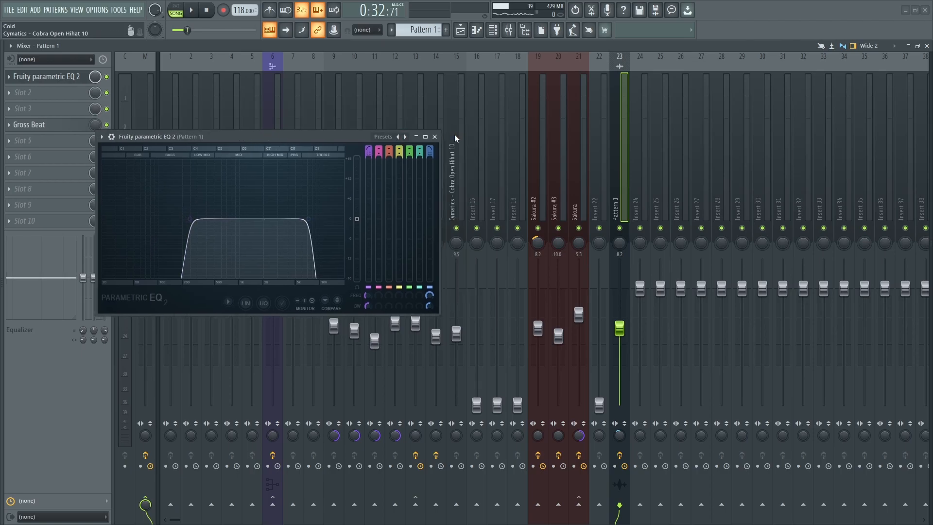
{"action": "left_click", "coordinate": [434, 137]}
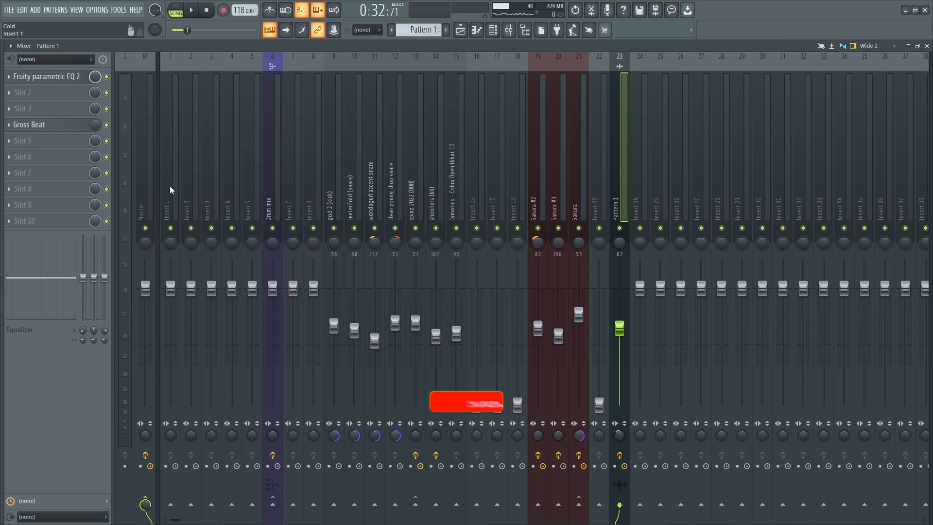
Step: Play the snare clips on Tracks 6 and 7 and view the centerfold (snare) pattern in the channel rack
{"action": "left_click", "coordinate": [462, 31]}
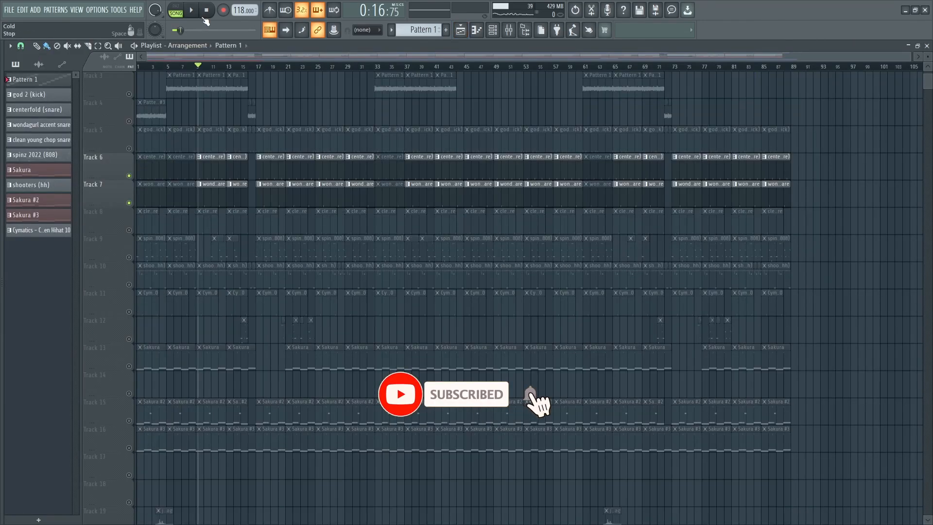
{"action": "left_click", "coordinate": [191, 11]}
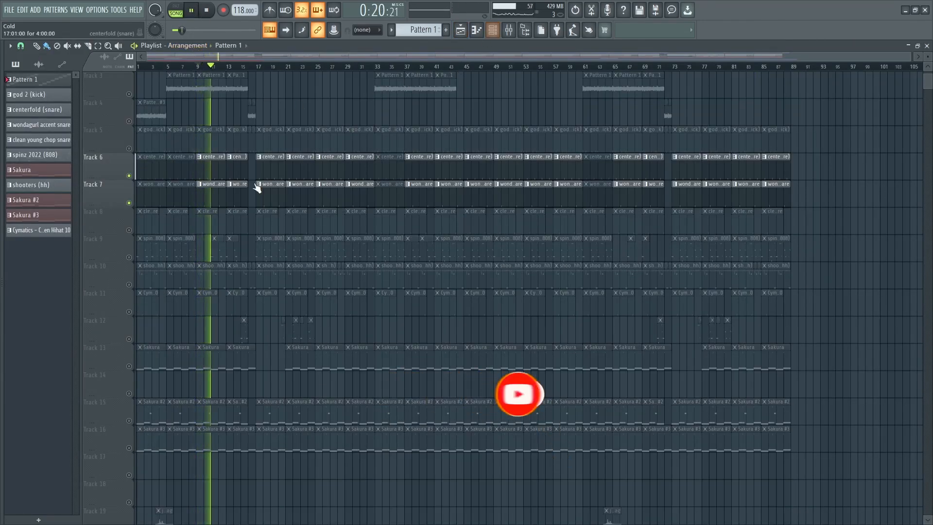
{"action": "left_click", "coordinate": [213, 162]}
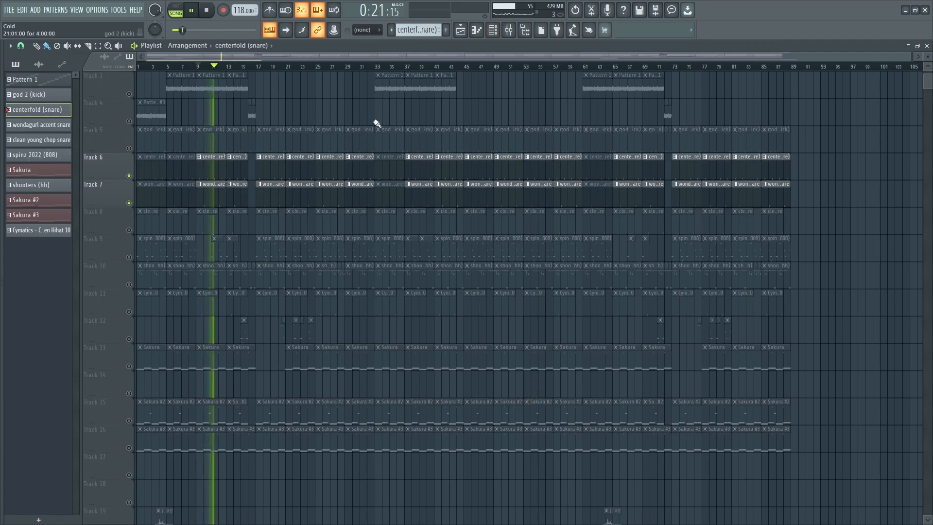
{"action": "left_click", "coordinate": [494, 31]}
{"action": "left_click_drag", "start_coordinate": [506, 89], "coordinate": [526, 74]}
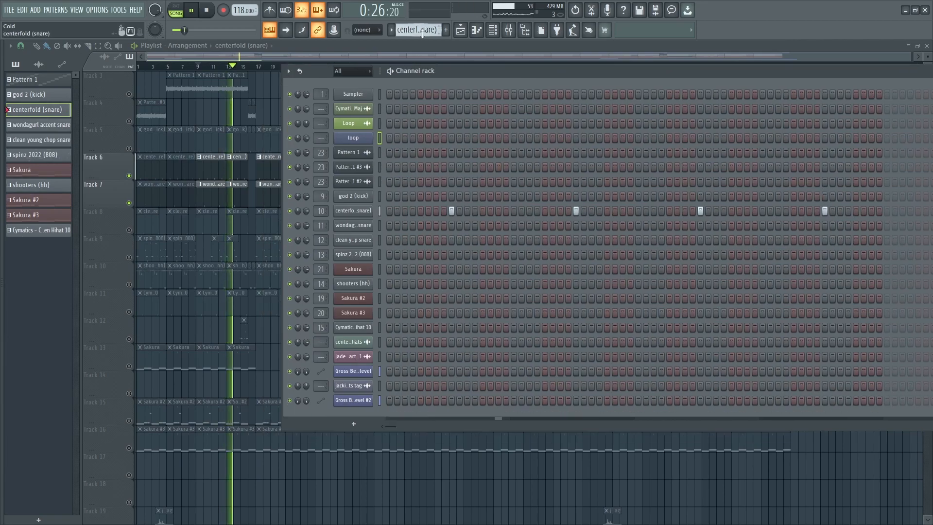
Step: Select the wondagurl accent snare pattern and play it alone in pattern mode
{"action": "scroll", "coordinate": [422, 33], "scroll_direction": "down", "scroll_amount": 1}
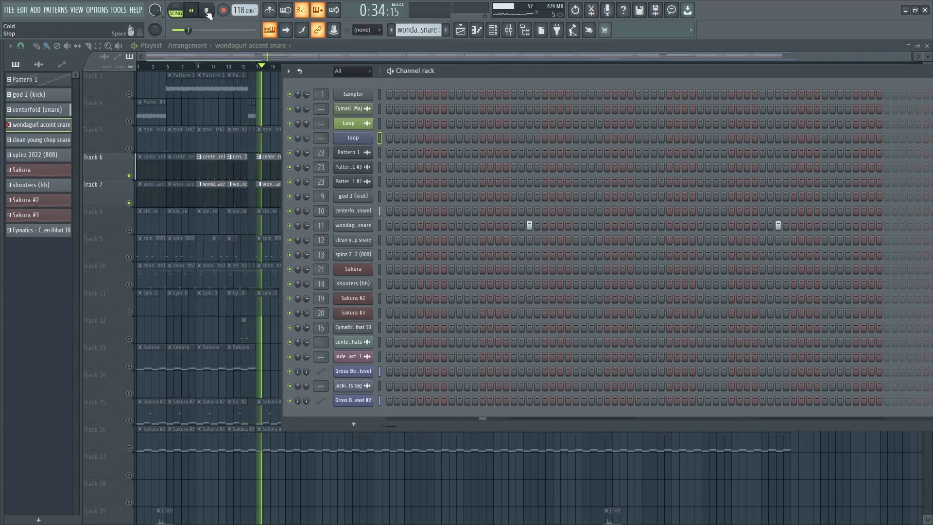
{"action": "left_click", "coordinate": [207, 11]}
{"action": "left_click", "coordinate": [180, 12]}
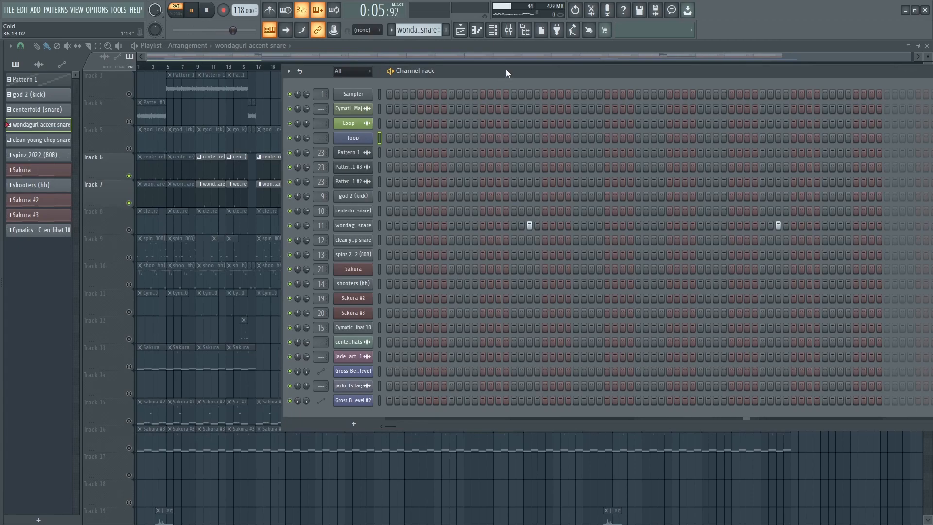
{"action": "left_click_drag", "start_coordinate": [506, 70], "coordinate": [618, 117]}
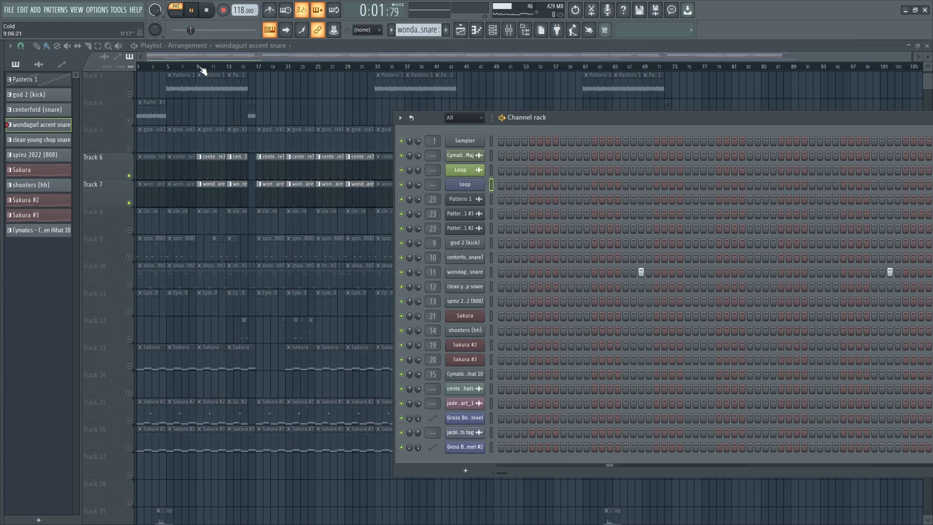
Step: Play both snare tracks together in song mode from bar 9, and stop playback
{"action": "left_click", "coordinate": [199, 68]}
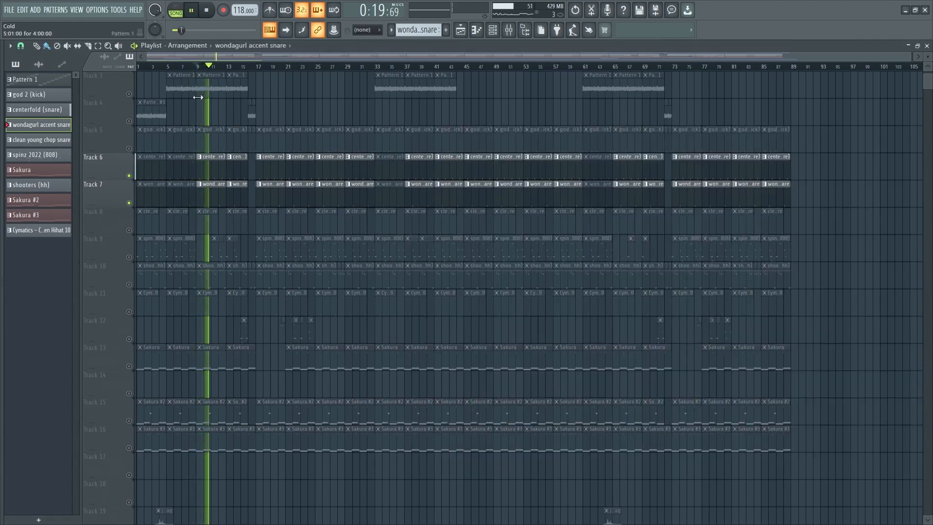
{"action": "key", "text": "space"}
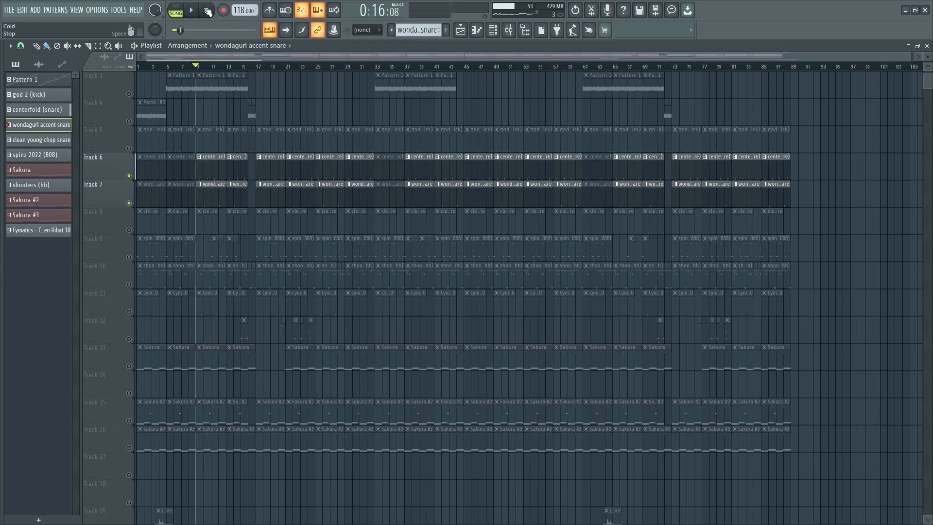
Step: Unmute Track 10, select the shooters (hh) pattern, and play it alone in pattern mode with the channel rack shown
{"action": "left_click", "coordinate": [129, 286]}
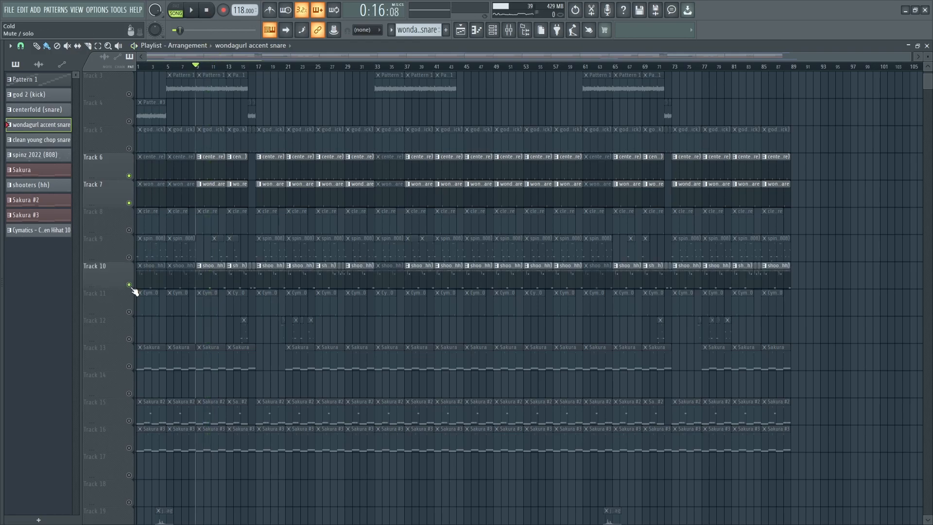
{"action": "left_click", "coordinate": [207, 276]}
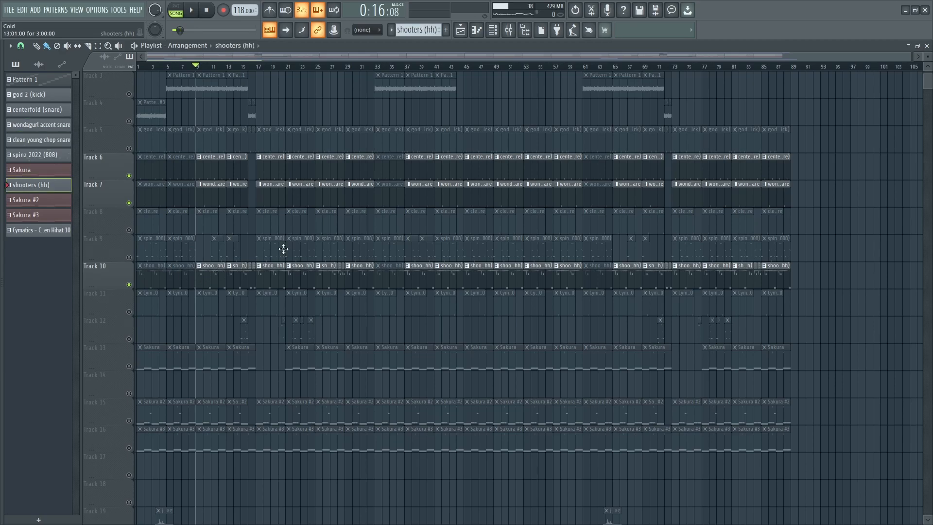
{"action": "left_click", "coordinate": [493, 29]}
{"action": "left_click_drag", "start_coordinate": [558, 124], "coordinate": [479, 69]}
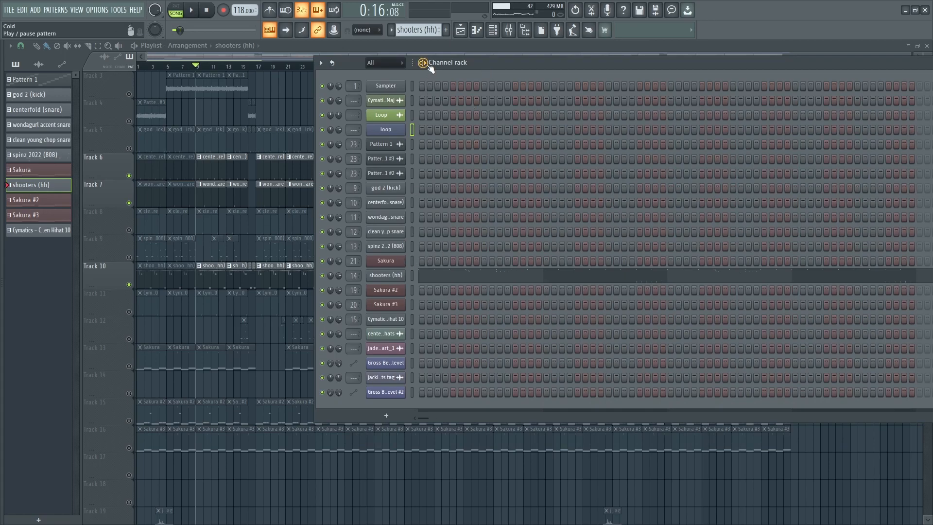
{"action": "key", "text": "space"}
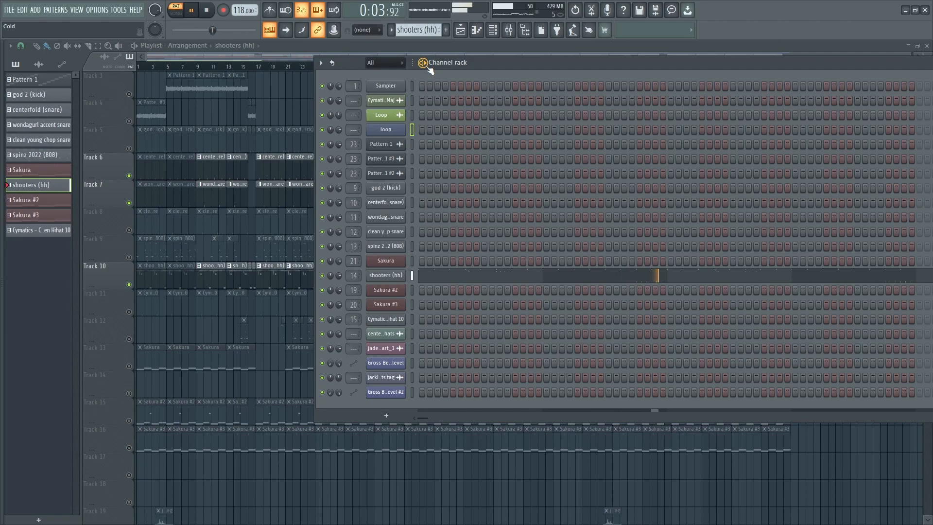
Step: View the shooters (hh) notes in the piano roll, return to the playlist, and stop playback
{"action": "left_click", "coordinate": [505, 280]}
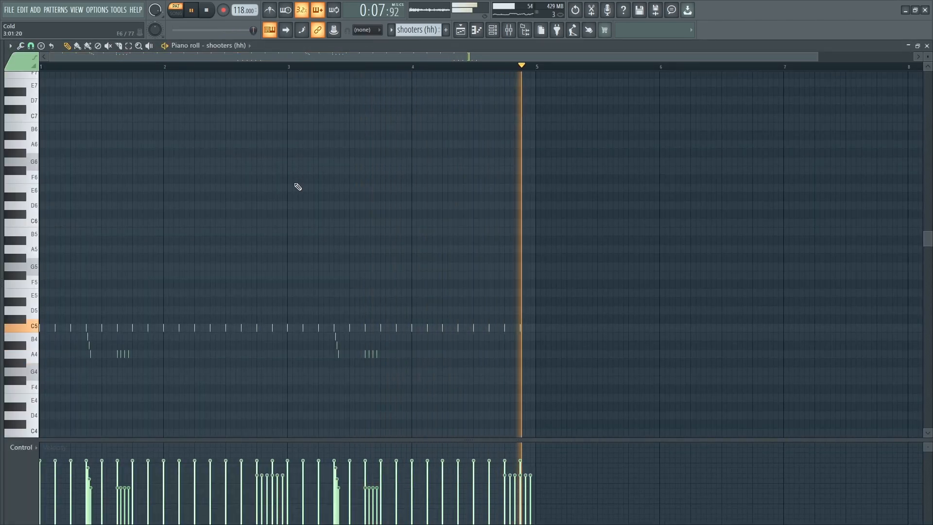
{"action": "left_click", "coordinate": [497, 31]}
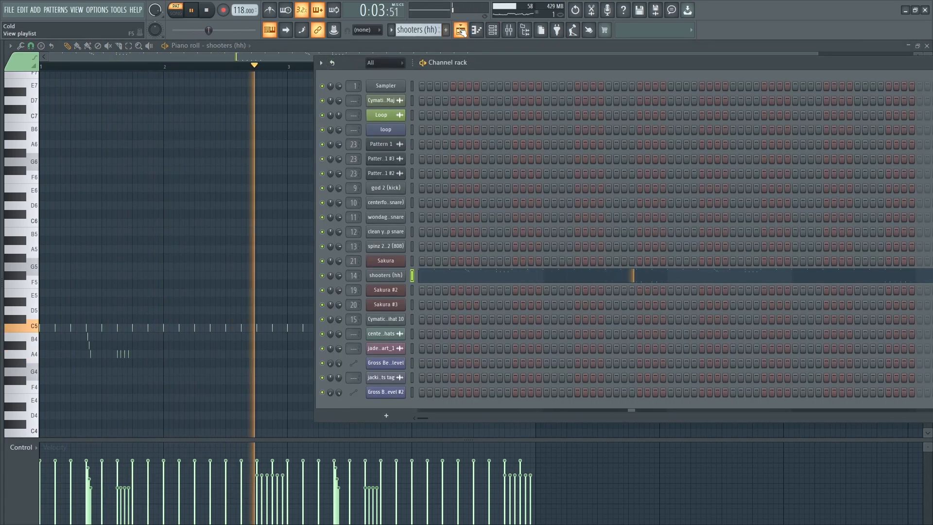
{"action": "left_click", "coordinate": [460, 31]}
{"action": "left_click", "coordinate": [207, 11]}
Step: Unmute the kick clips on Track 5 and play them with the snares and hi-hats in song mode from bar 9
{"action": "scroll", "coordinate": [188, 228], "scroll_direction": "down", "scroll_amount": 2}
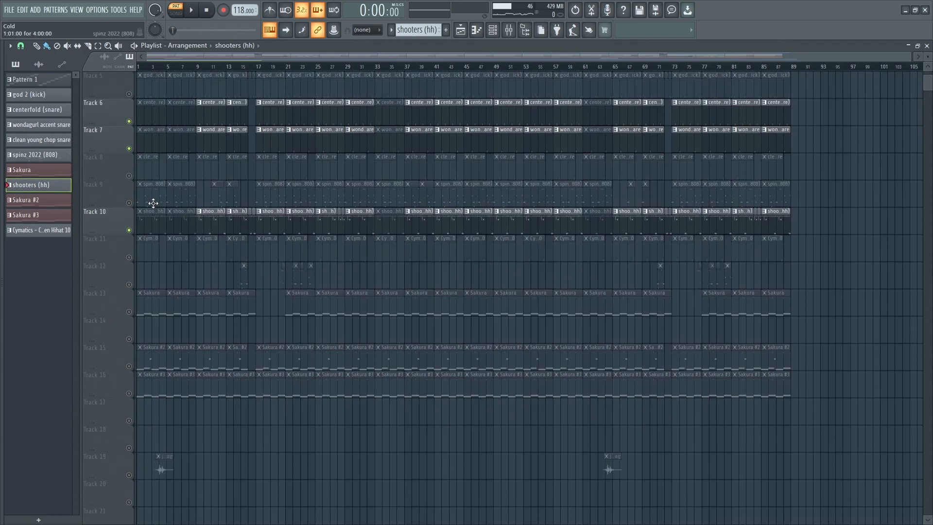
{"action": "left_click", "coordinate": [129, 203]}
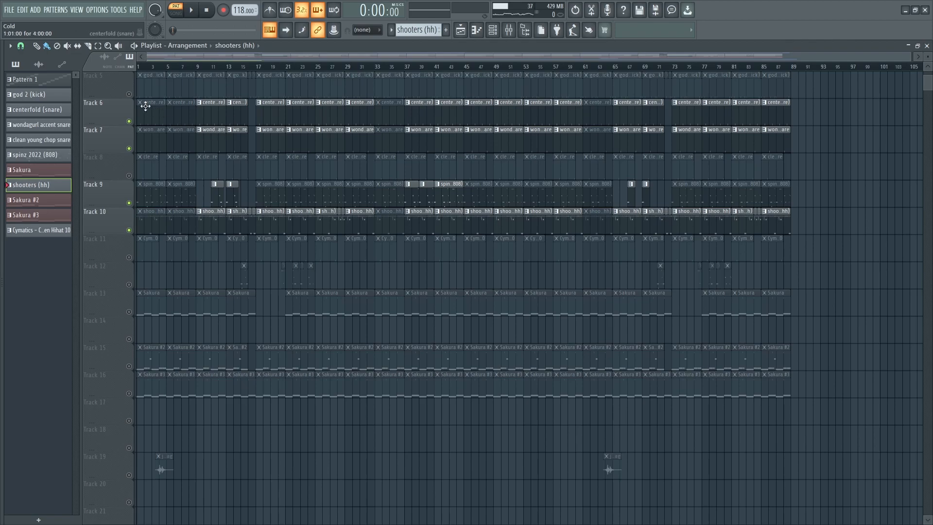
{"action": "left_click", "coordinate": [129, 95]}
{"action": "left_click", "coordinate": [129, 202]}
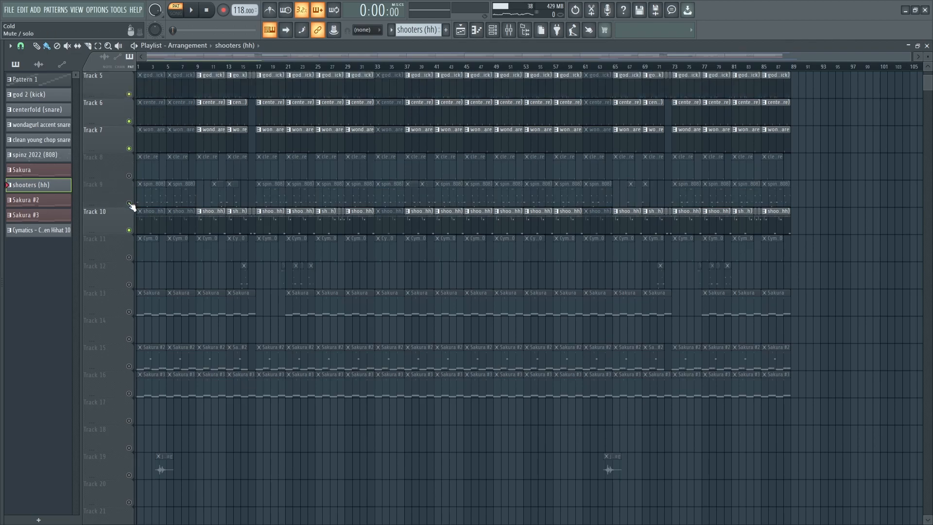
{"action": "left_click", "coordinate": [197, 67]}
{"action": "left_click", "coordinate": [191, 10]}
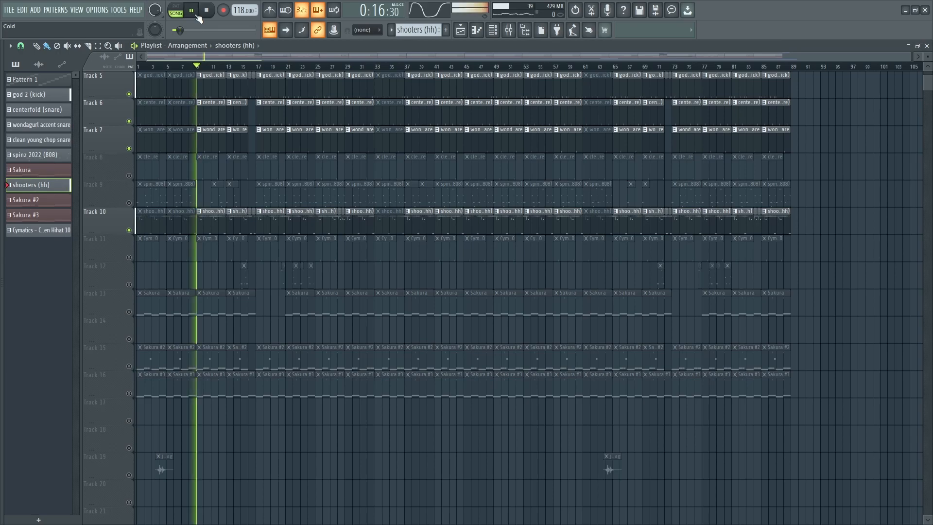
Step: View the god 2 (kick) pattern in the piano roll and the channel rack, and return to the playlist
{"action": "double_click", "coordinate": [212, 86]}
{"action": "left_click_drag", "start_coordinate": [328, 58], "coordinate": [71, 70]}
{"action": "scroll", "coordinate": [178, 214], "scroll_direction": "up", "scroll_amount": 3}
{"action": "scroll", "coordinate": [216, 156], "scroll_direction": "down", "scroll_amount": 3}
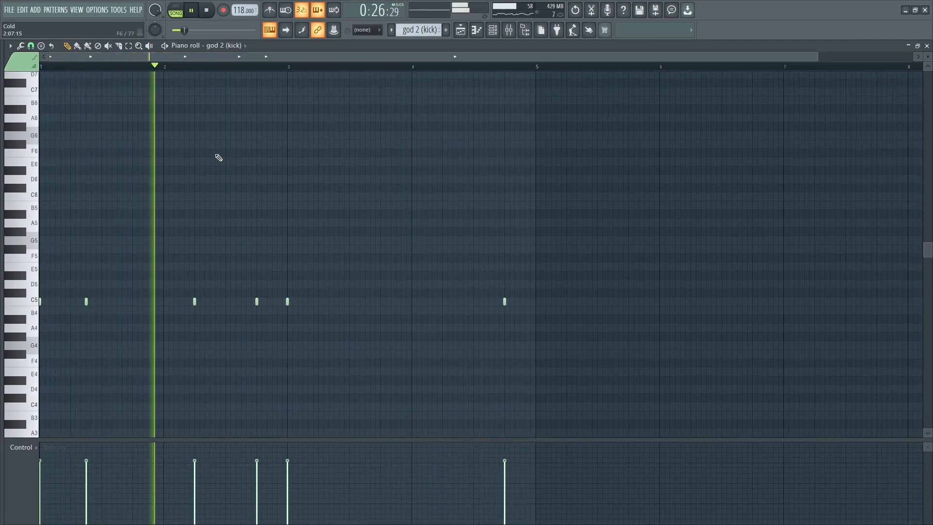
{"action": "scroll", "coordinate": [219, 160], "scroll_direction": "down", "scroll_amount": 3}
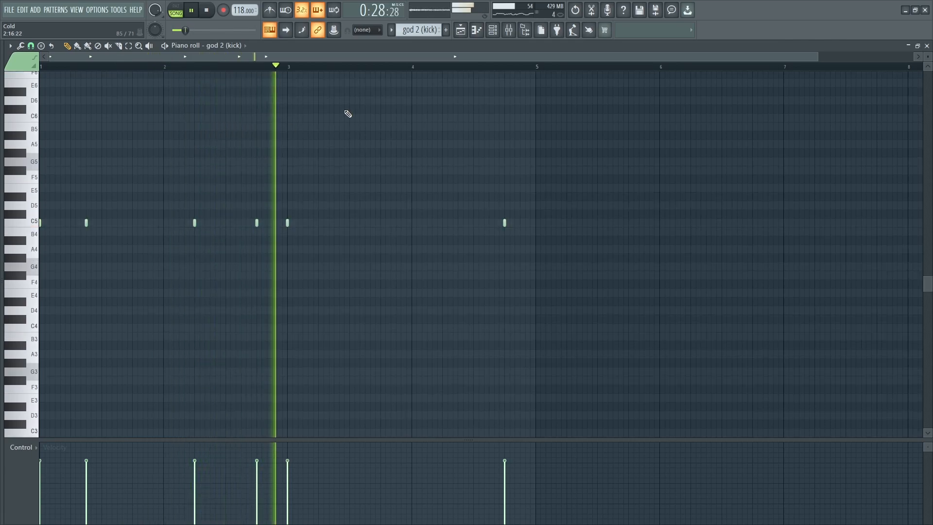
{"action": "left_click", "coordinate": [492, 30]}
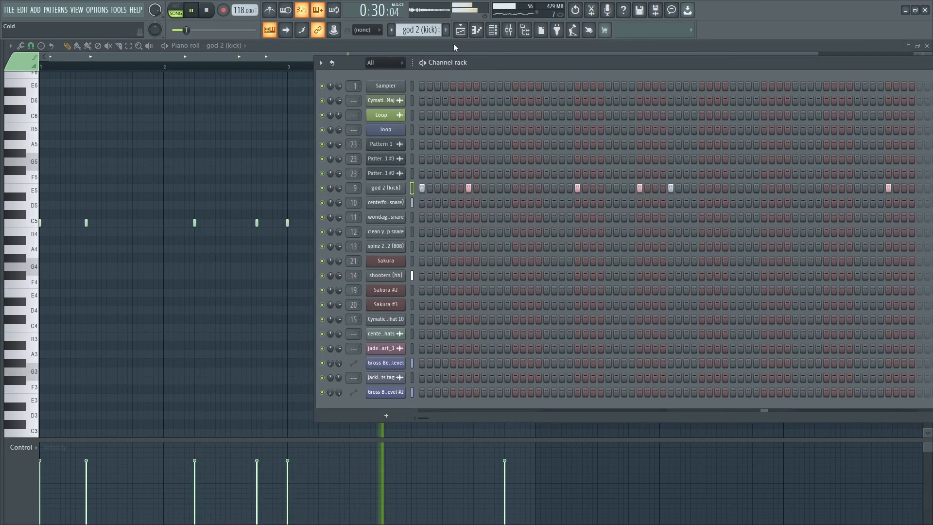
{"action": "left_click", "coordinate": [460, 30]}
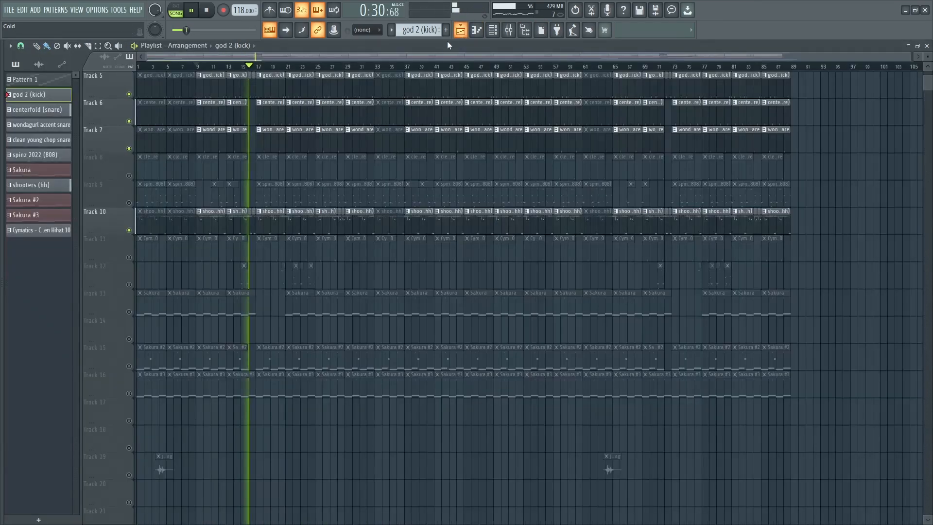
Step: Mute Tracks 6, 7 and 10, unmute the clean young chop snare on Track 8, and play it with the kick
{"action": "left_click", "coordinate": [129, 230]}
{"action": "left_click", "coordinate": [207, 10]}
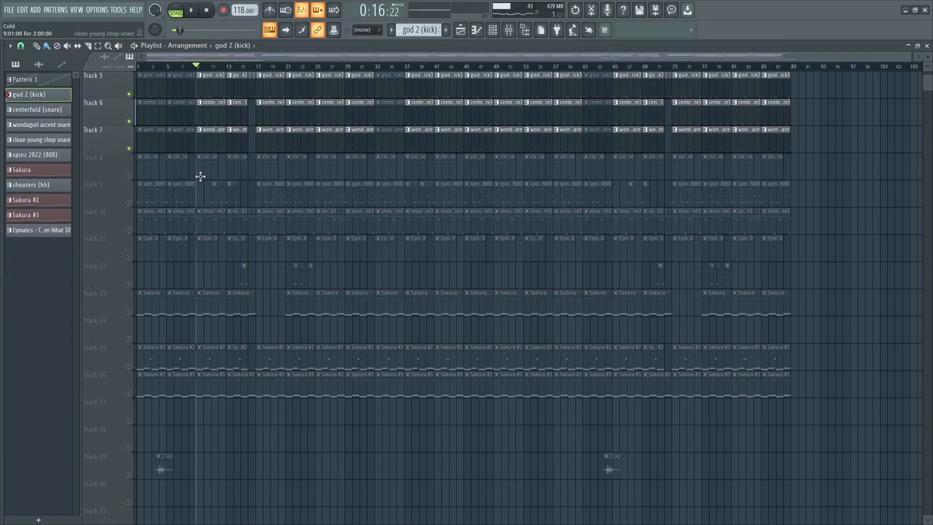
{"action": "left_click", "coordinate": [129, 175]}
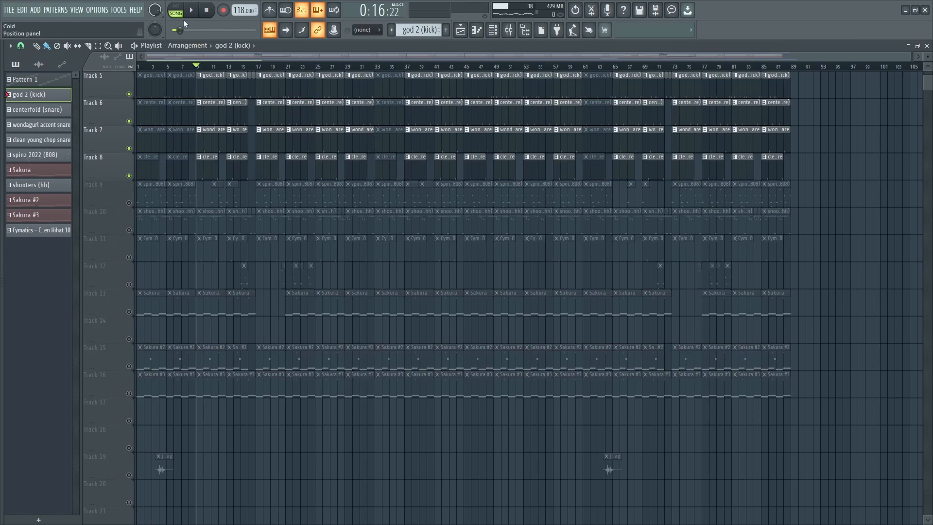
{"action": "left_click", "coordinate": [129, 121]}
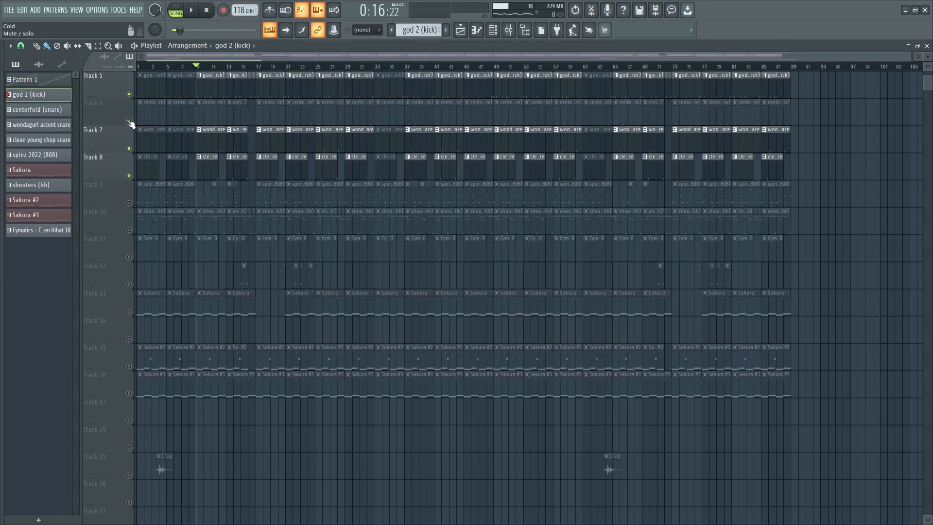
{"action": "left_click", "coordinate": [129, 148]}
{"action": "left_click", "coordinate": [192, 12]}
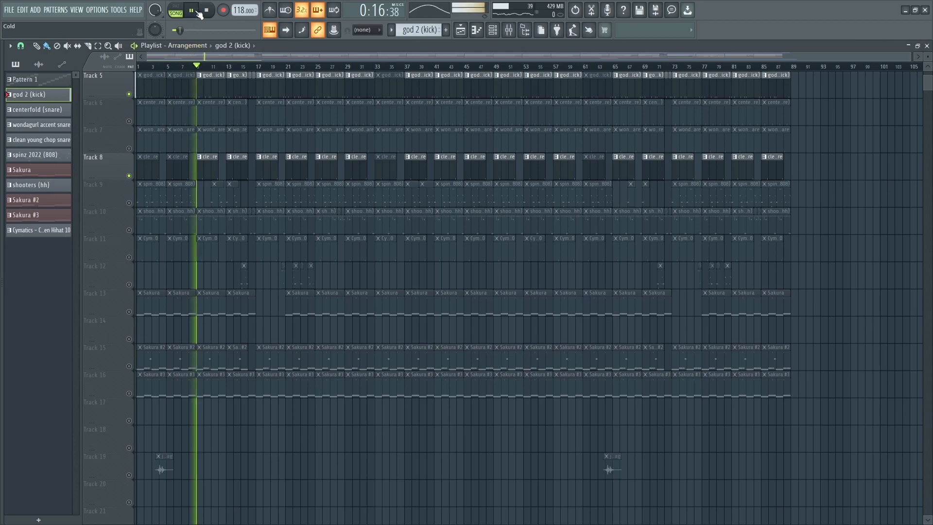
Step: Mute Track 5 to hear the Track 8 snare alone, and stop playback
{"action": "left_click", "coordinate": [129, 94]}
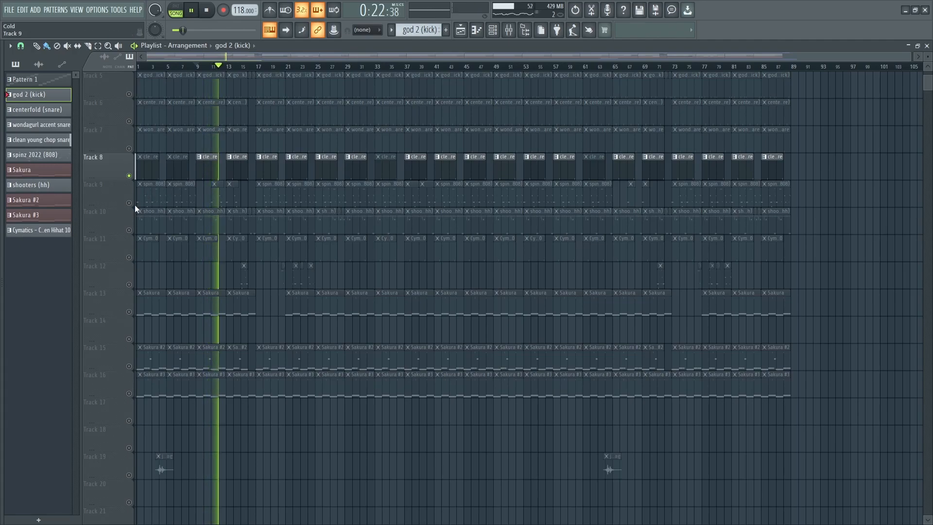
{"action": "scroll", "coordinate": [135, 203], "scroll_direction": "down", "scroll_amount": 5}
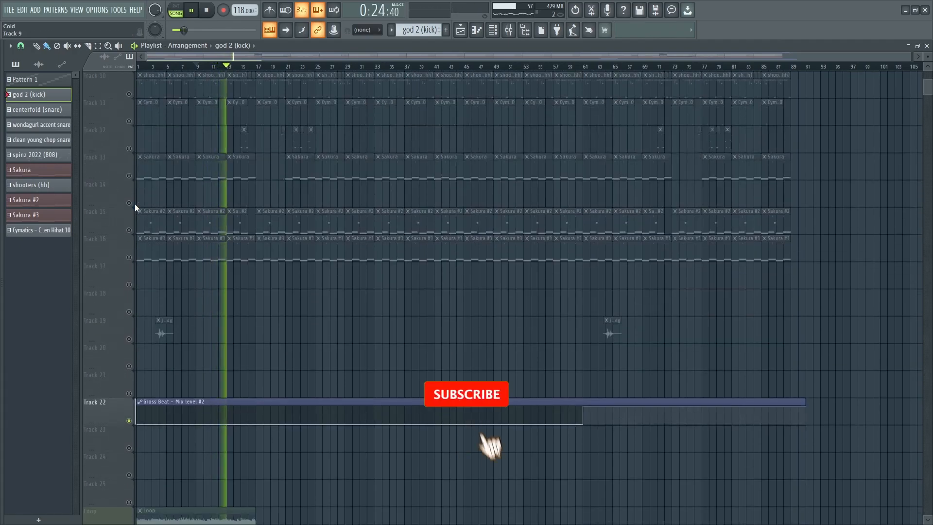
{"action": "scroll", "coordinate": [135, 204], "scroll_direction": "up", "scroll_amount": 2}
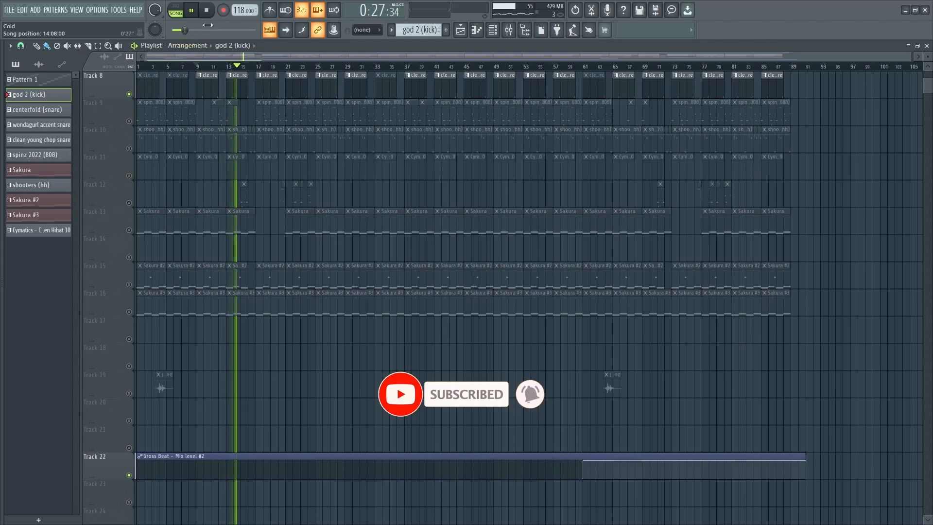
{"action": "left_click", "coordinate": [209, 11]}
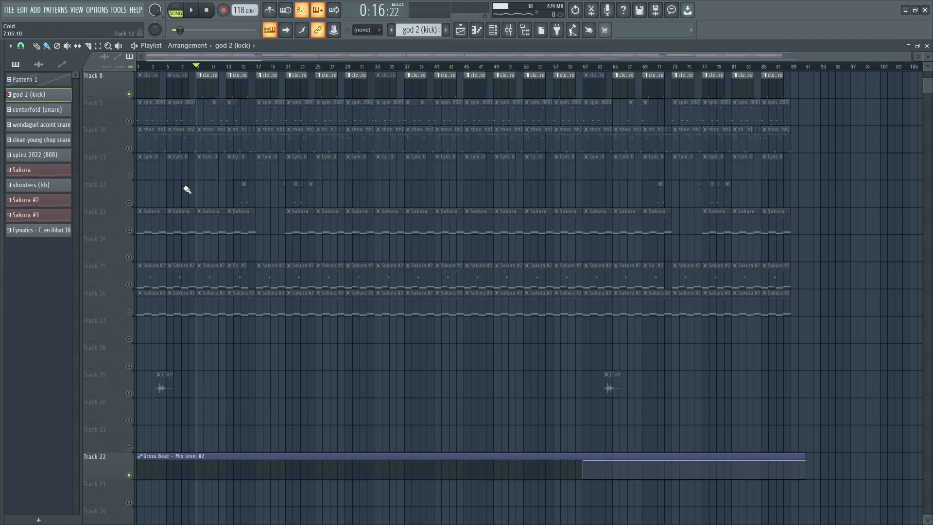
Step: Unmute Track 9 and its first spinz 2022 (808) clip, and open that pattern in the piano roll from bar 1
{"action": "left_click", "coordinate": [129, 121]}
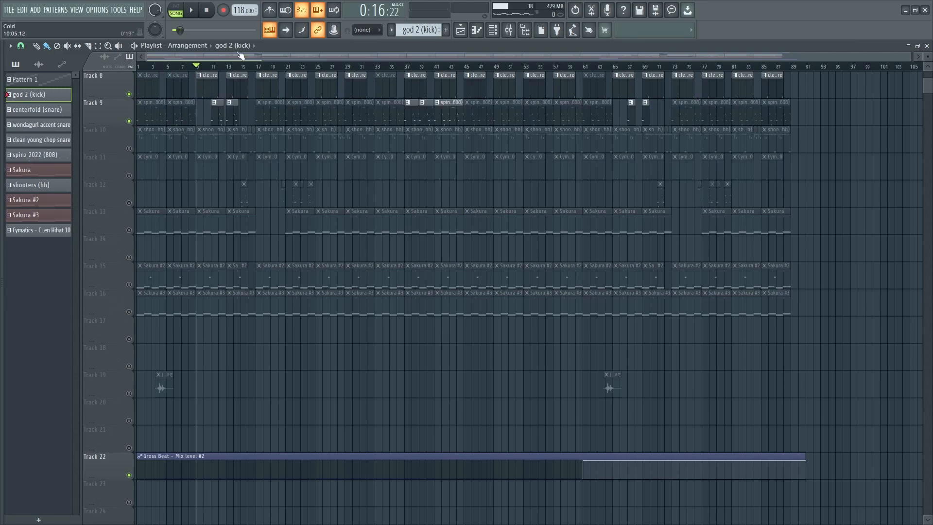
{"action": "scroll", "coordinate": [166, 156], "scroll_direction": "up", "scroll_amount": 5}
{"action": "key", "text": "space"}
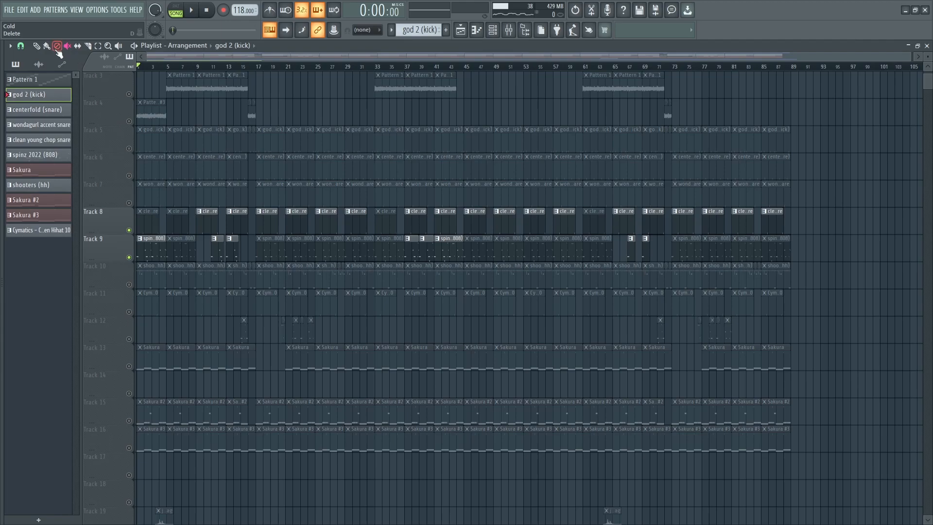
{"action": "double_click", "coordinate": [150, 245]}
{"action": "left_click_drag", "start_coordinate": [216, 57], "coordinate": [116, 58]}
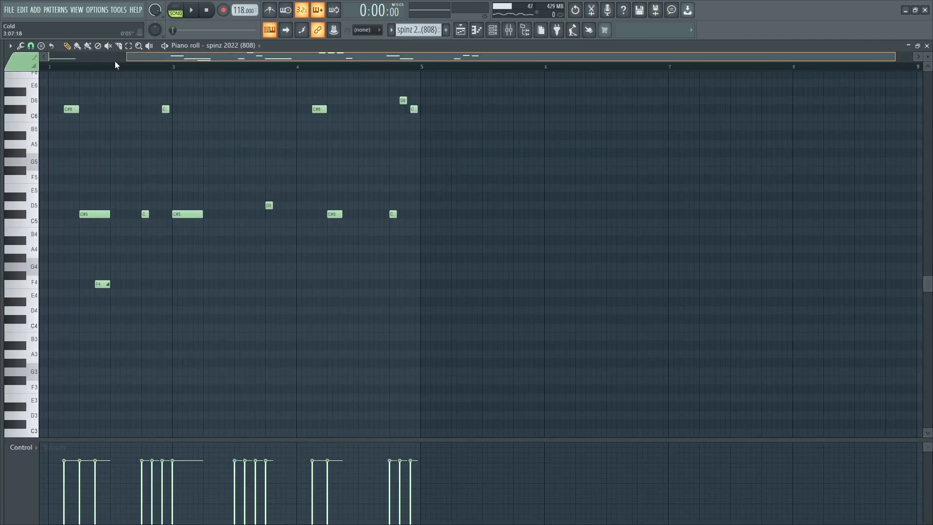
Step: Play the song from the start and examine the 808 notes across the octaves in the piano roll
{"action": "left_click", "coordinate": [192, 11]}
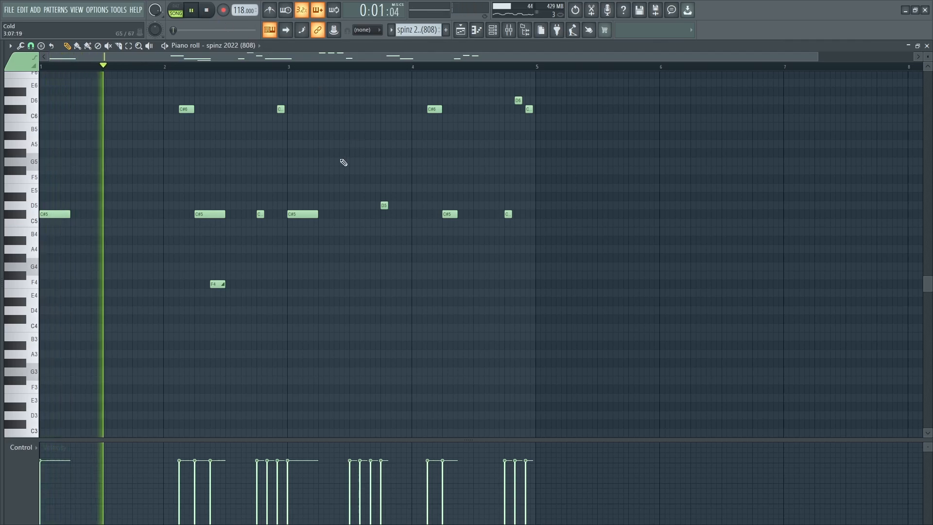
{"action": "scroll", "coordinate": [343, 161], "scroll_direction": "up", "scroll_amount": 3}
{"action": "scroll", "coordinate": [344, 160], "scroll_direction": "down", "scroll_amount": 2}
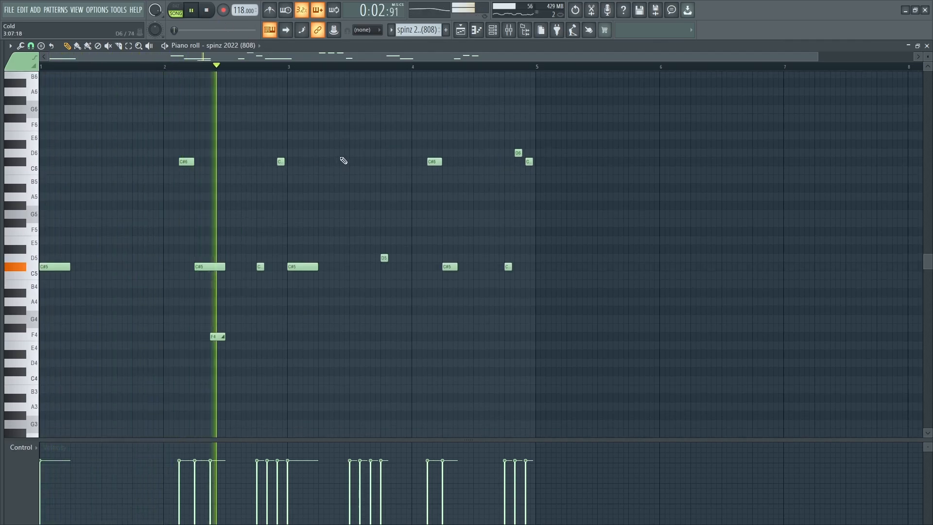
{"action": "scroll", "coordinate": [344, 160], "scroll_direction": "down", "scroll_amount": 4}
{"action": "scroll", "coordinate": [343, 160], "scroll_direction": "up", "scroll_amount": 3}
{"action": "scroll", "coordinate": [344, 161], "scroll_direction": "down", "scroll_amount": 5}
{"action": "scroll", "coordinate": [343, 160], "scroll_direction": "up", "scroll_amount": 10}
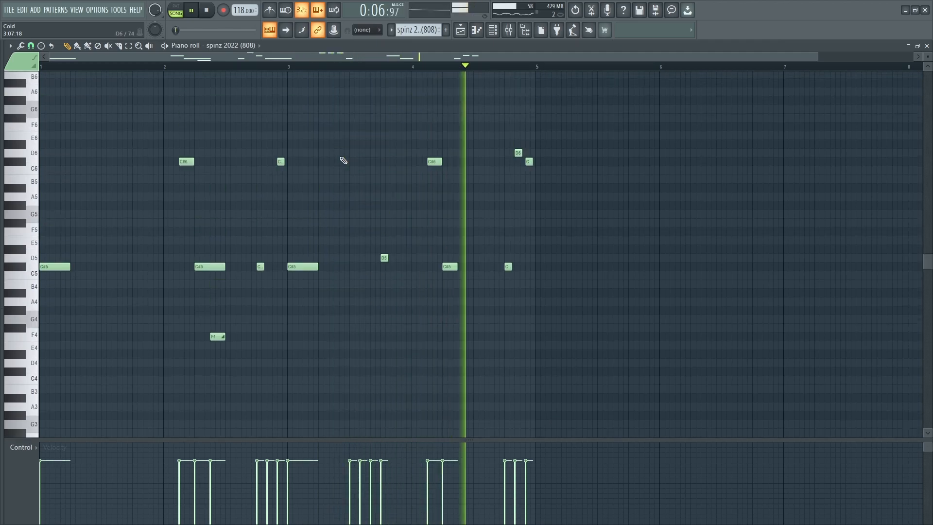
{"action": "scroll", "coordinate": [341, 158], "scroll_direction": "down", "scroll_amount": 4}
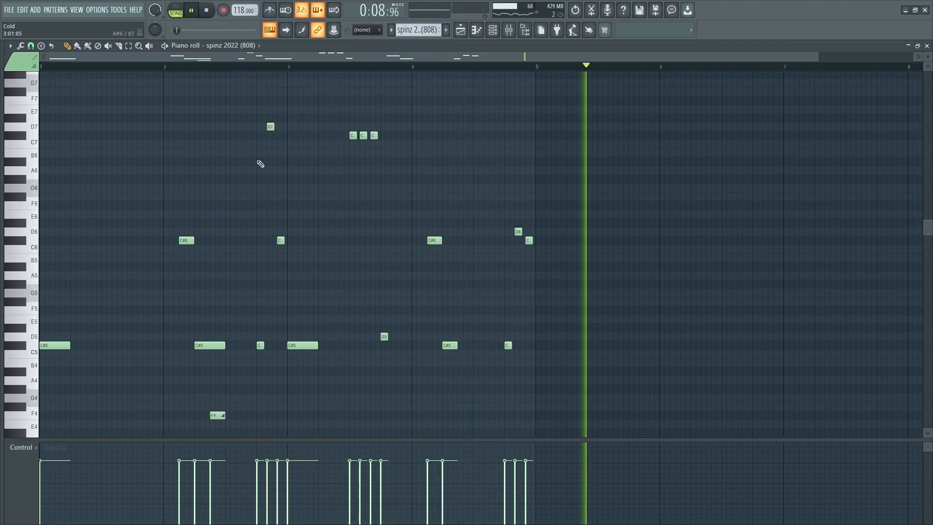
Step: Play the spinz 2022 (808) pattern alone in pattern mode, and stop it
{"action": "left_click", "coordinate": [188, 16]}
{"action": "left_click", "coordinate": [187, 15]}
{"action": "left_click", "coordinate": [177, 11]}
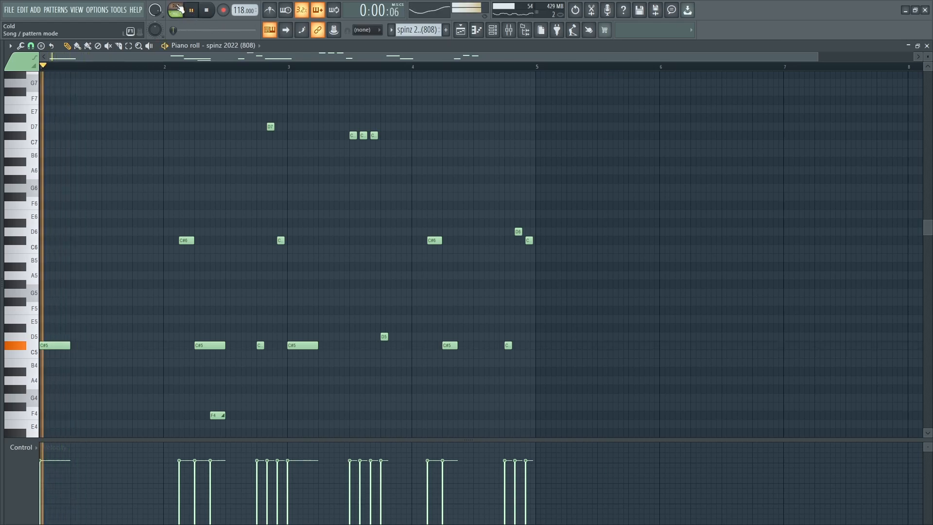
{"action": "key", "text": "space"}
Step: Return to the playlist, unmute the drum Tracks 5 to 8, 10 and 11, and play the song from bar 1
{"action": "key", "text": "F5"}
{"action": "left_click", "coordinate": [143, 66]}
{"action": "key", "text": "l"}
{"action": "left_click", "coordinate": [196, 17]}
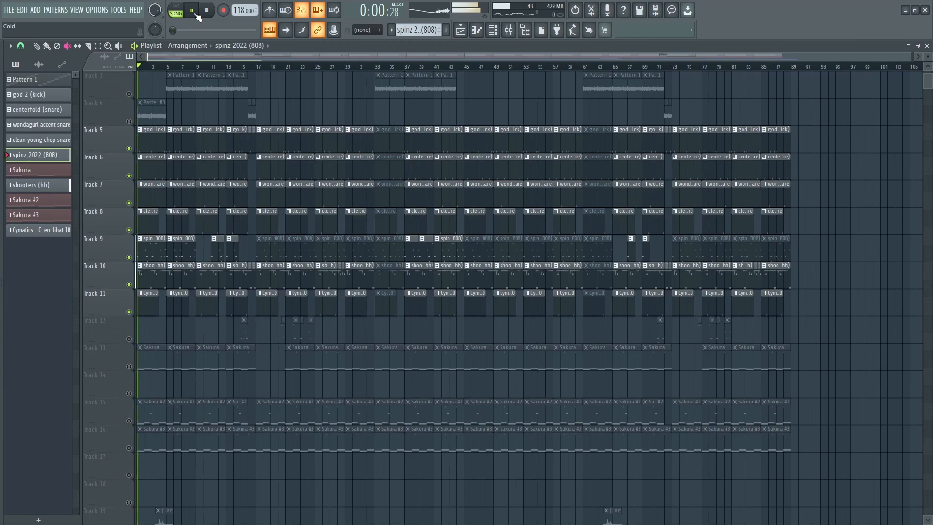
Step: Turn off Fruity Reeverb 2 on the Drum mix mixer track, and return to the playlist
{"action": "scroll", "coordinate": [278, 108], "scroll_direction": "up", "scroll_amount": 1}
{"action": "scroll", "coordinate": [278, 108], "scroll_direction": "up", "scroll_amount": 2}
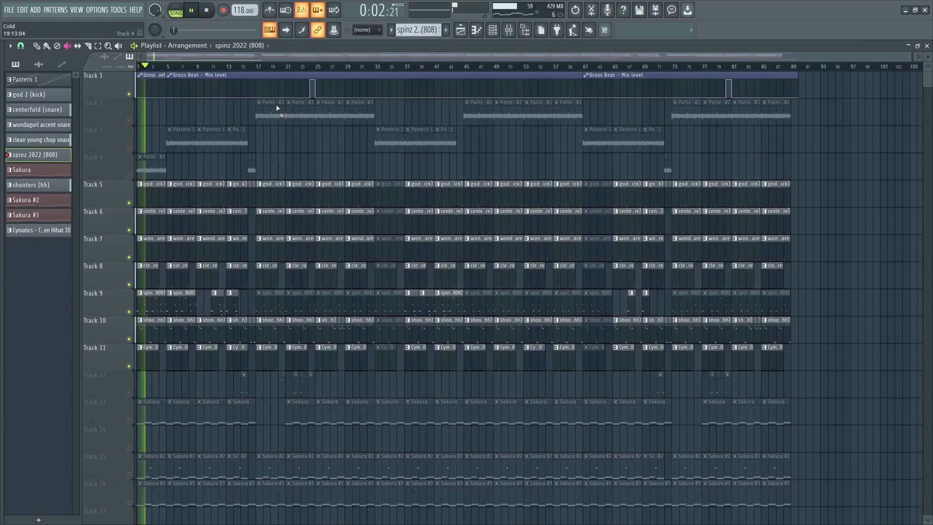
{"action": "left_click", "coordinate": [509, 30]}
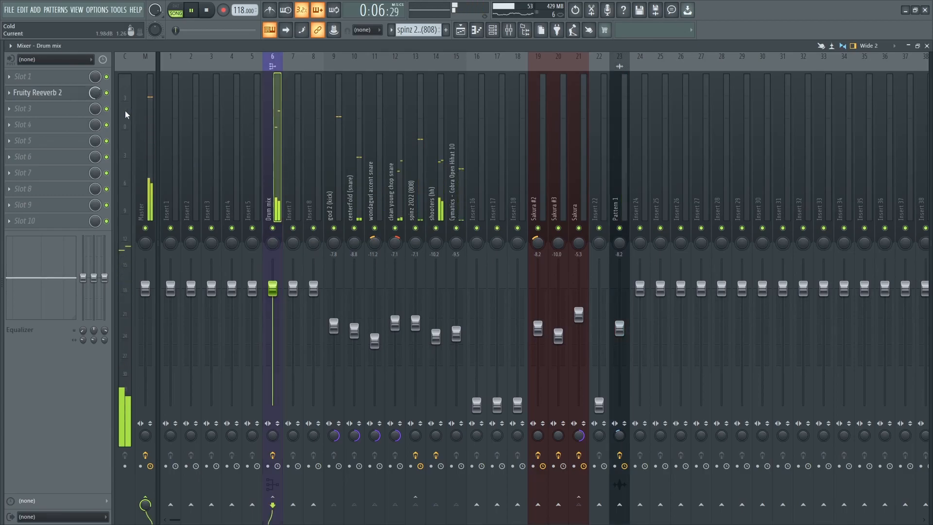
{"action": "left_click", "coordinate": [106, 92]}
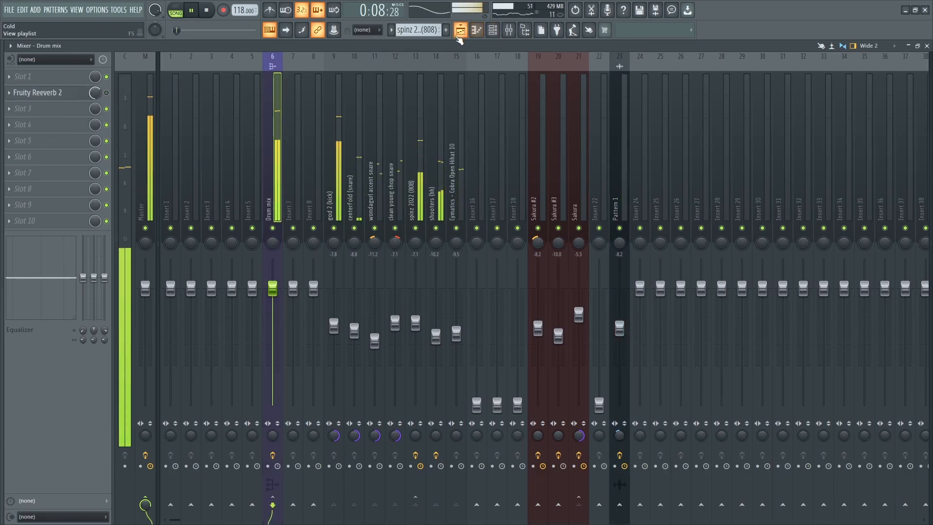
{"action": "left_click", "coordinate": [460, 30]}
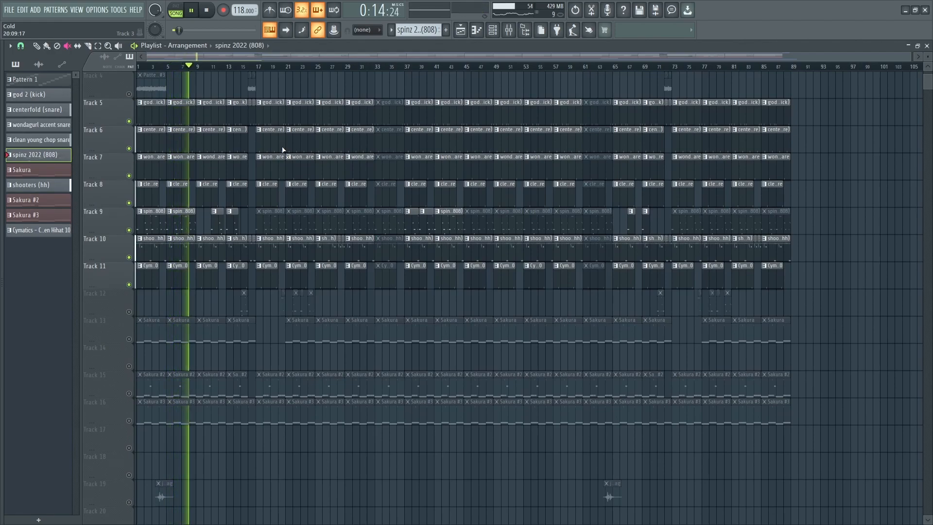
Step: Stop playback, solo Track 15 with the Sakura #2 clips, and play the song from bar 4
{"action": "left_click", "coordinate": [210, 11]}
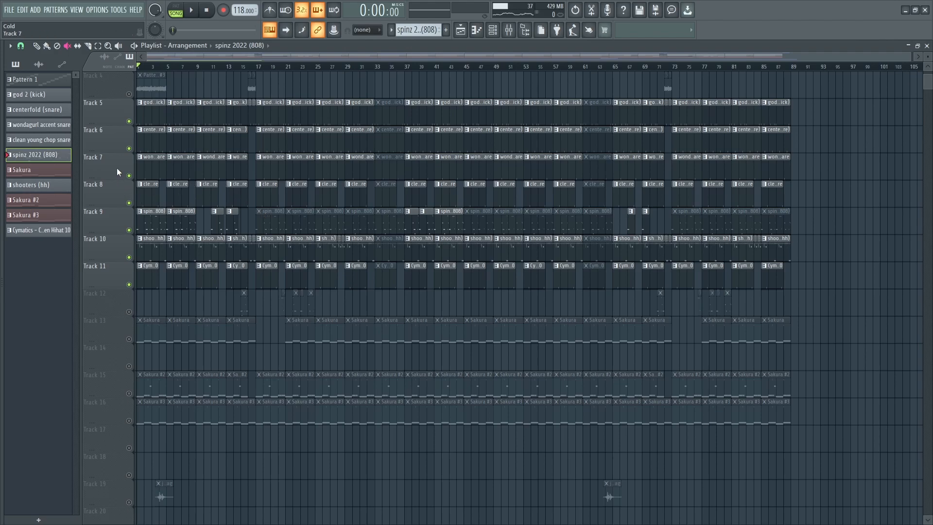
{"action": "right_click", "coordinate": [128, 339]}
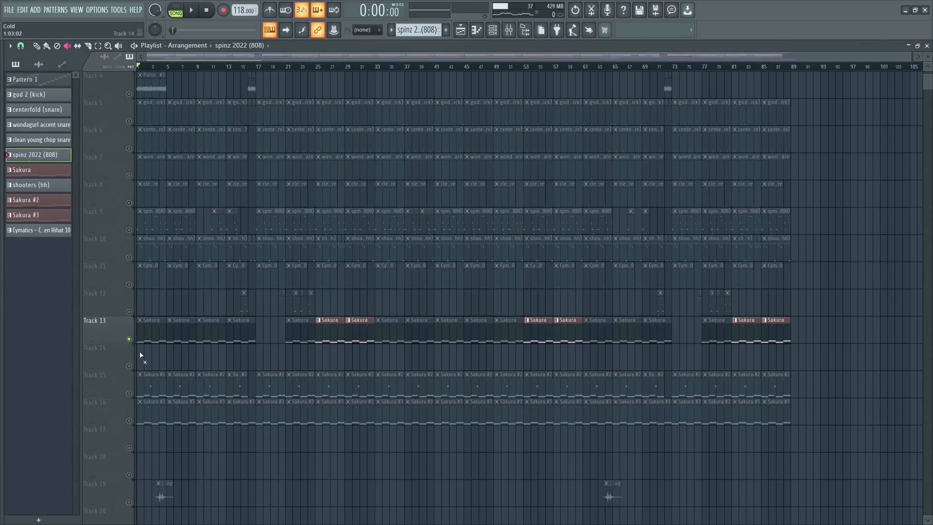
{"action": "right_click", "coordinate": [129, 393]}
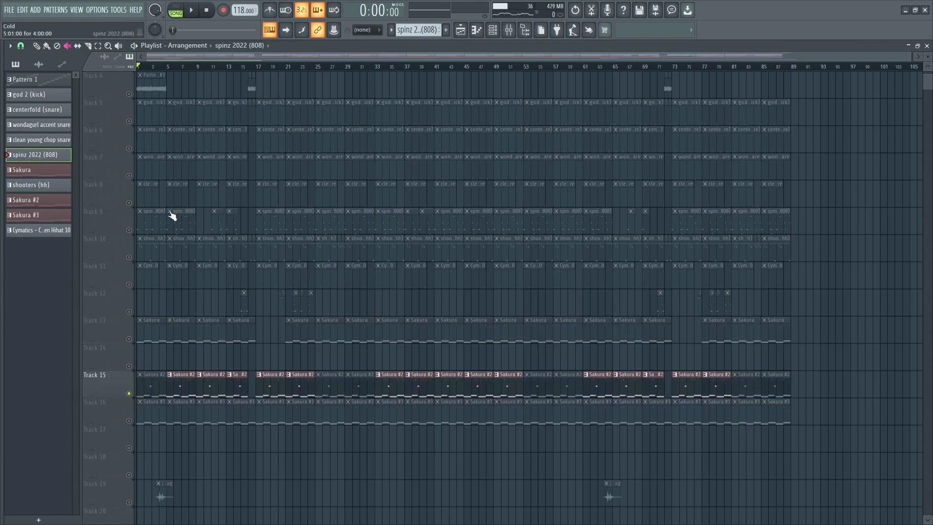
{"action": "left_click", "coordinate": [178, 68]}
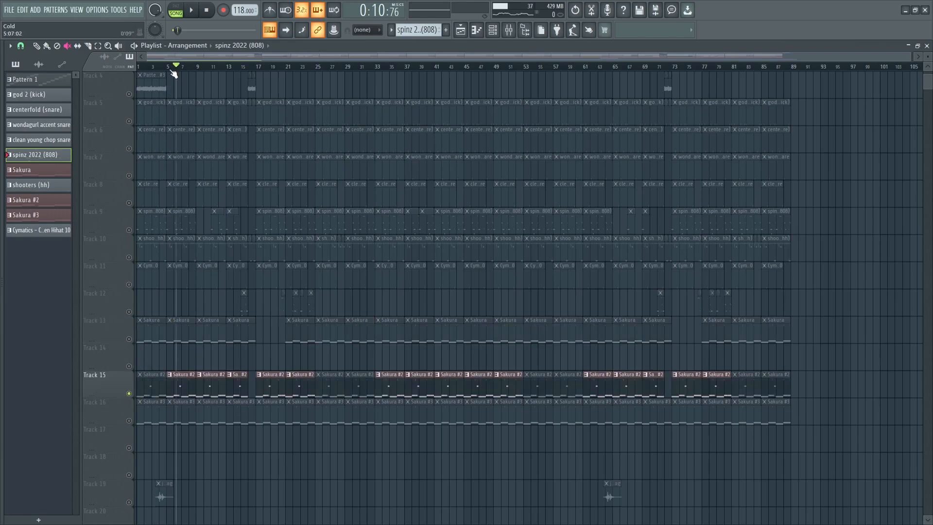
{"action": "left_click", "coordinate": [172, 71]}
{"action": "left_click", "coordinate": [166, 70]}
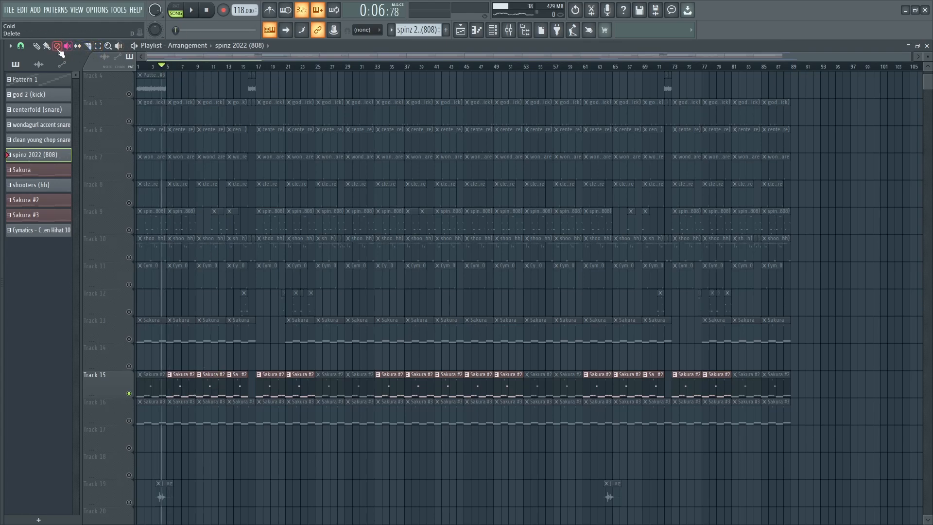
{"action": "left_click", "coordinate": [192, 14]}
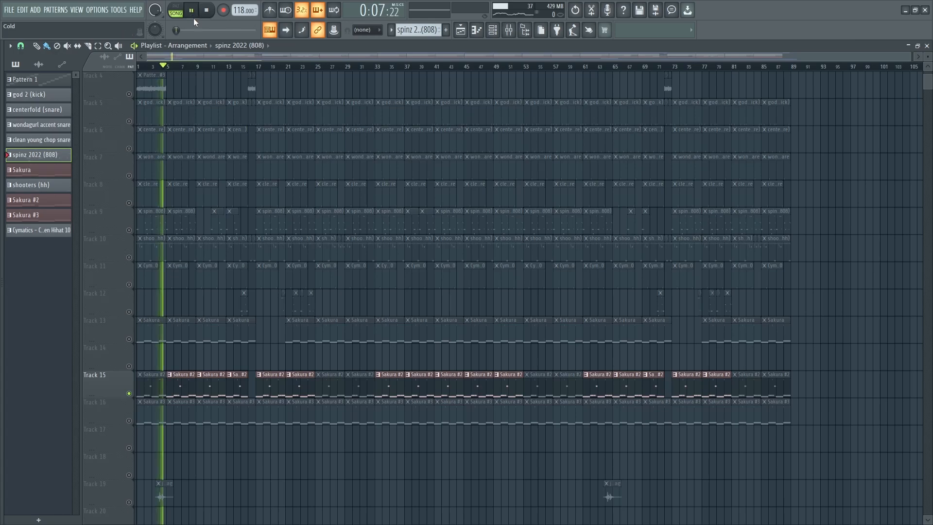
Step: Examine the Sakura #2 notes in the piano roll during playback, then return to the playlist and stop the song
{"action": "left_click", "coordinate": [186, 392]}
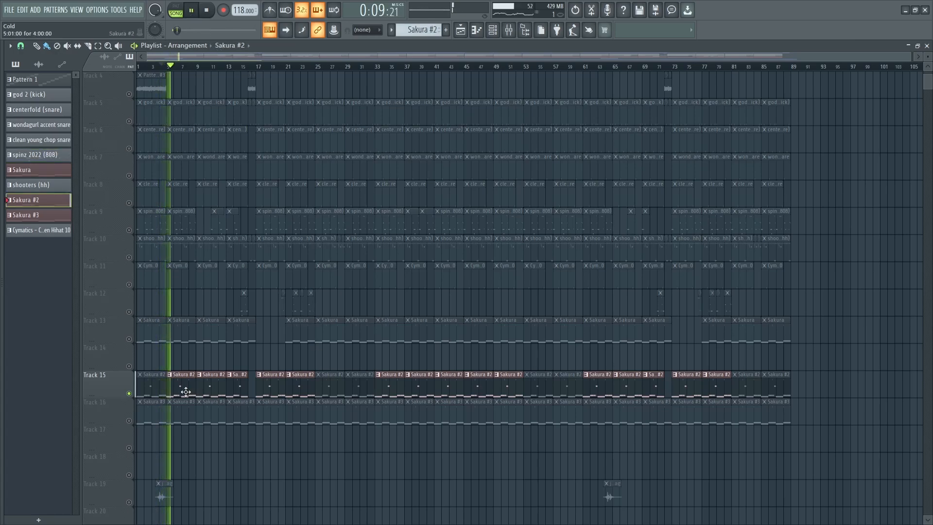
{"action": "left_click", "coordinate": [493, 30]}
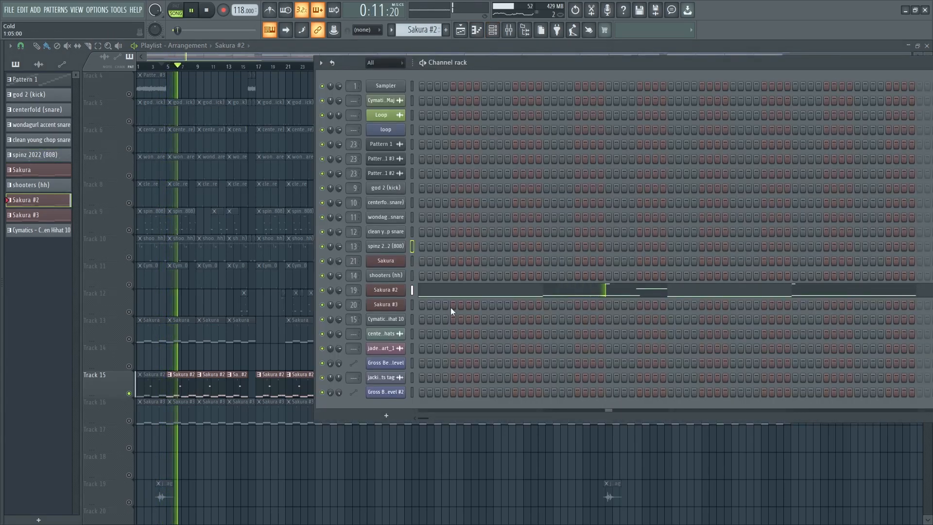
{"action": "left_click", "coordinate": [458, 291]}
{"action": "scroll", "coordinate": [336, 183], "scroll_direction": "up", "scroll_amount": 4}
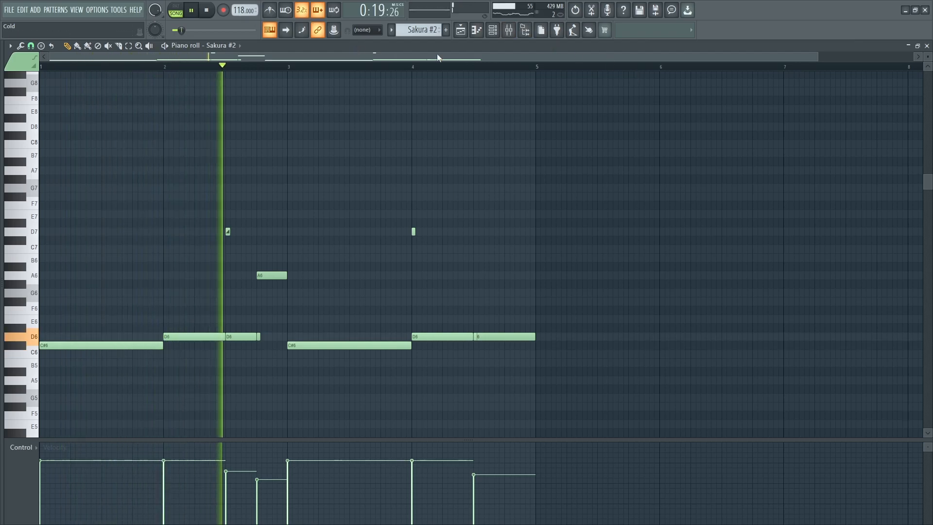
{"action": "key", "text": "F5"}
{"action": "key", "text": "space"}
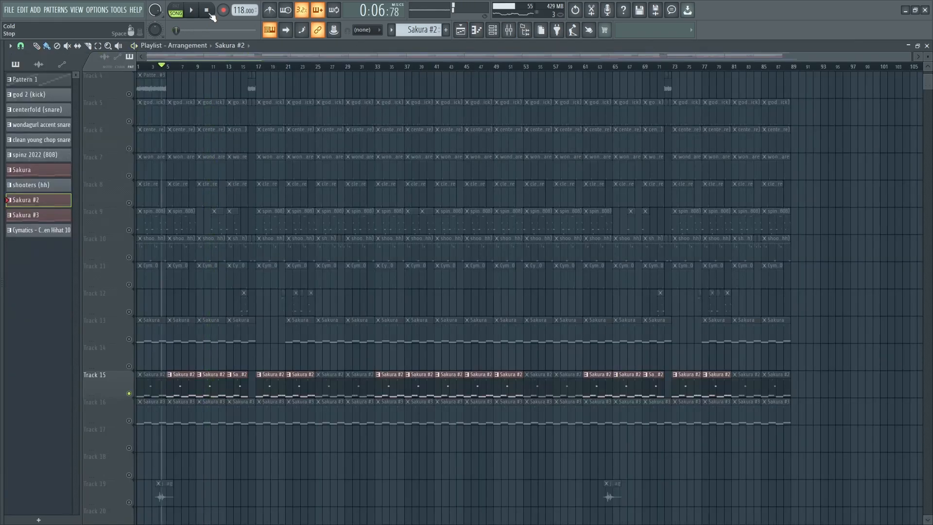
Step: Play Tracks 13 and 15 from bar 25, examine the Sakura notes in the piano roll, and return to the playlist
{"action": "scroll", "coordinate": [251, 223], "scroll_direction": "down", "scroll_amount": 5}
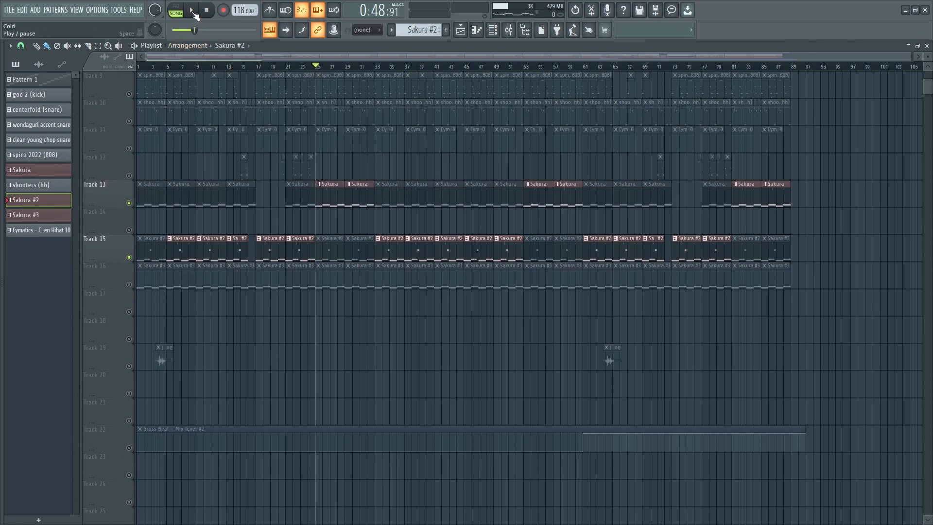
{"action": "left_click", "coordinate": [194, 15]}
{"action": "double_click", "coordinate": [322, 193]}
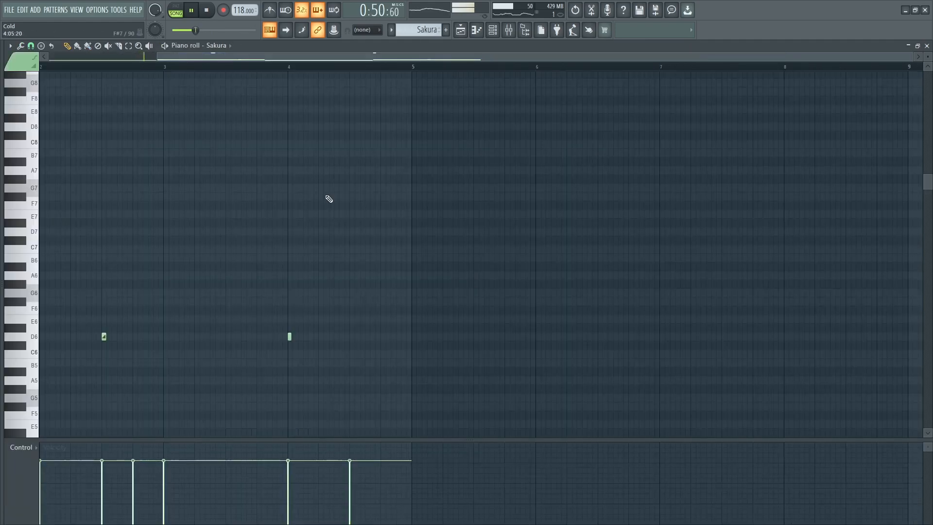
{"action": "scroll", "coordinate": [317, 191], "scroll_direction": "down", "scroll_amount": 5}
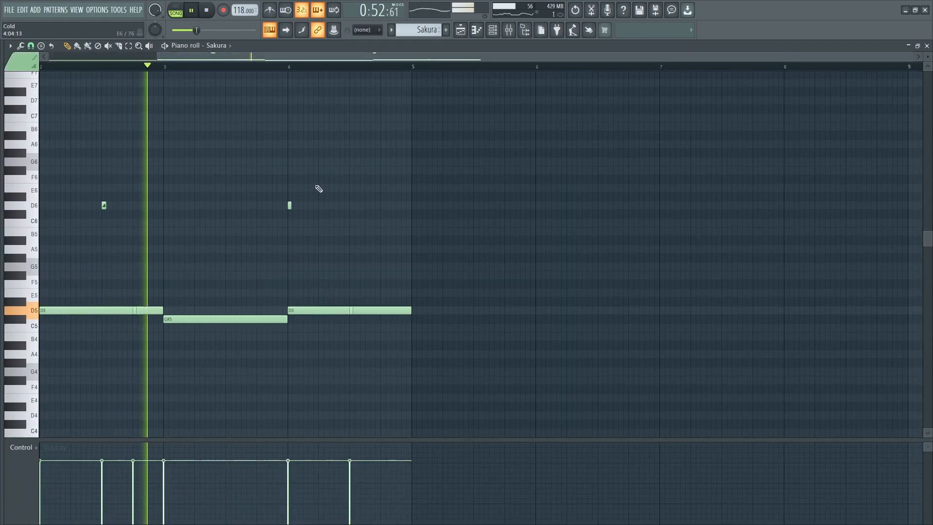
{"action": "left_click", "coordinate": [511, 30]}
{"action": "left_click", "coordinate": [461, 30]}
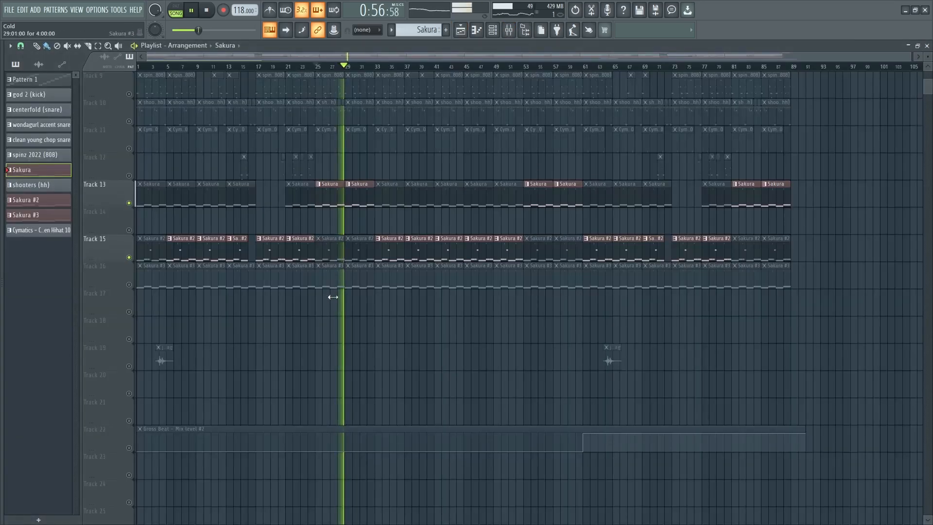
Step: Unmute the Gross Beat mix level automation on Track 22, replay the song from bar 25, and stop it
{"action": "scroll", "coordinate": [199, 364], "scroll_direction": "down", "scroll_amount": 5}
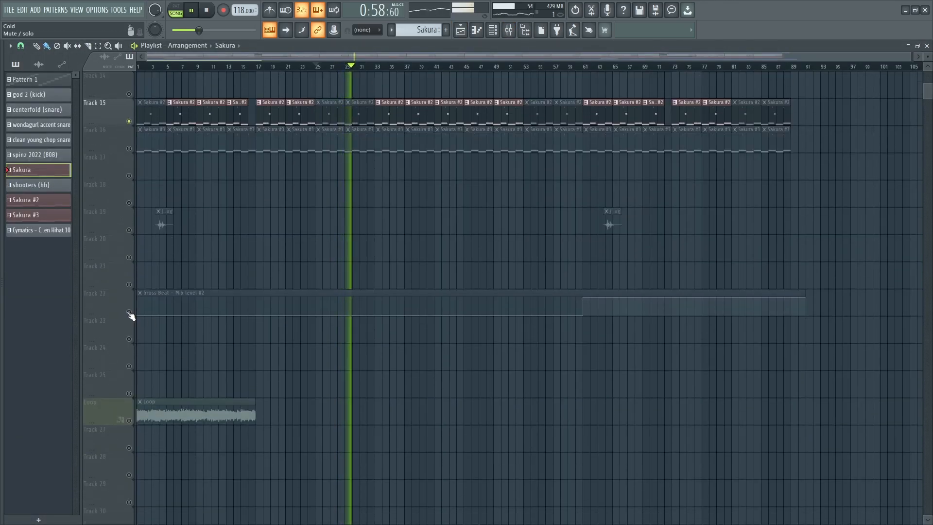
{"action": "scroll", "coordinate": [193, 202], "scroll_direction": "up", "scroll_amount": 10}
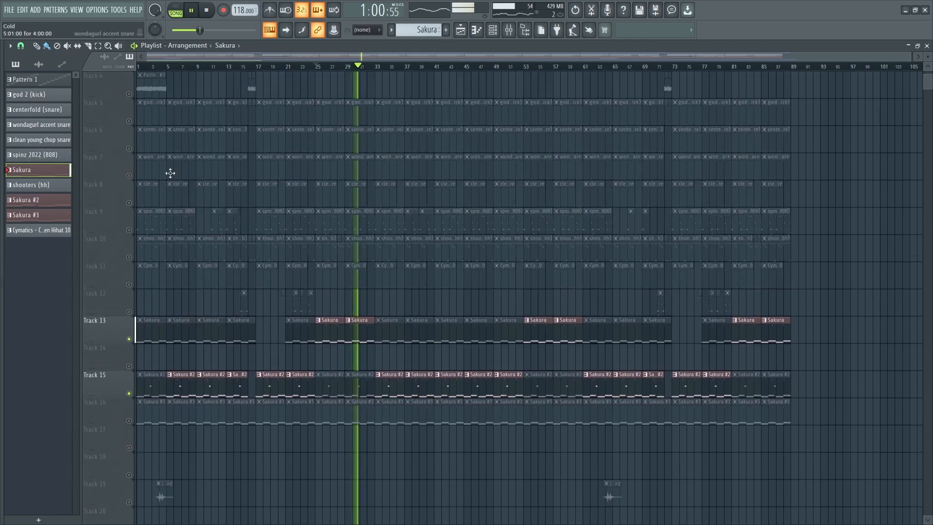
{"action": "scroll", "coordinate": [170, 173], "scroll_direction": "up", "scroll_amount": 3}
{"action": "scroll", "coordinate": [215, 186], "scroll_direction": "down", "scroll_amount": 9}
{"action": "left_click", "coordinate": [317, 68]}
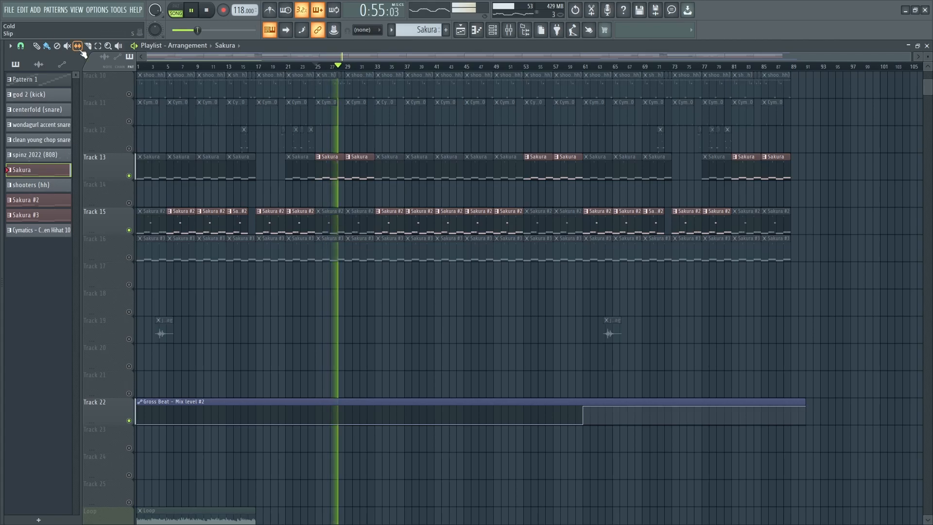
{"action": "left_click", "coordinate": [206, 10]}
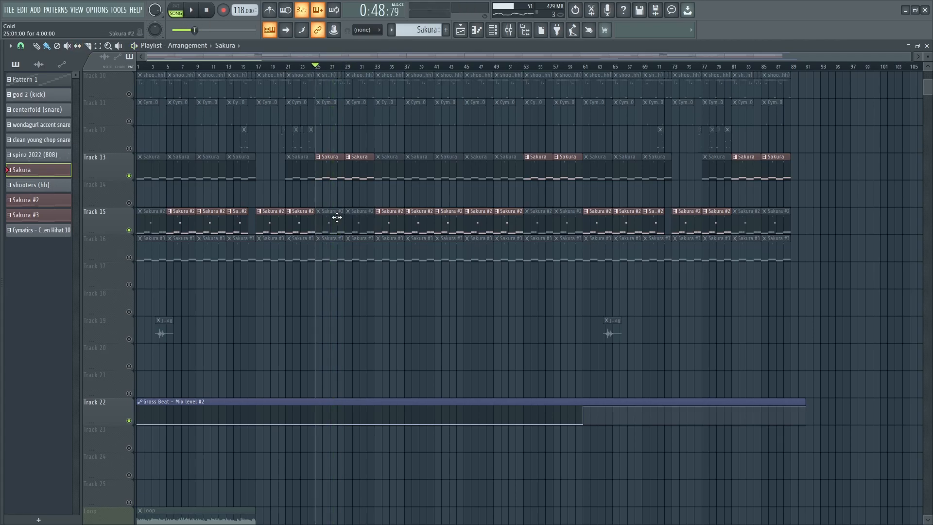
Step: Unmute Track 16, mute Track 13, and open the Sakura #3 clip's notes in the piano roll
{"action": "left_click", "coordinate": [129, 257]}
{"action": "left_click", "coordinate": [130, 176]}
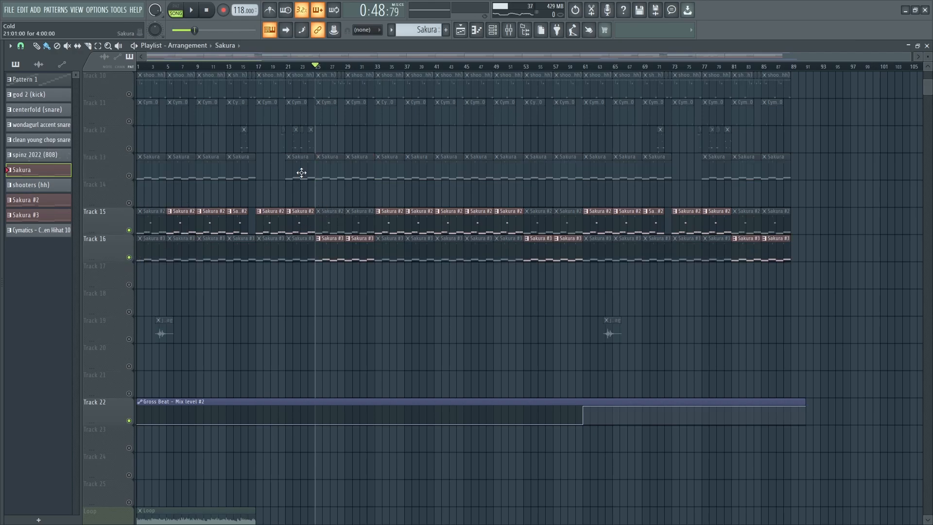
{"action": "double_click", "coordinate": [328, 254]}
Step: Open the Sakura #3 instrument to view its preset, play its pattern alone in pattern mode, then close it and stop
{"action": "left_click", "coordinate": [493, 31]}
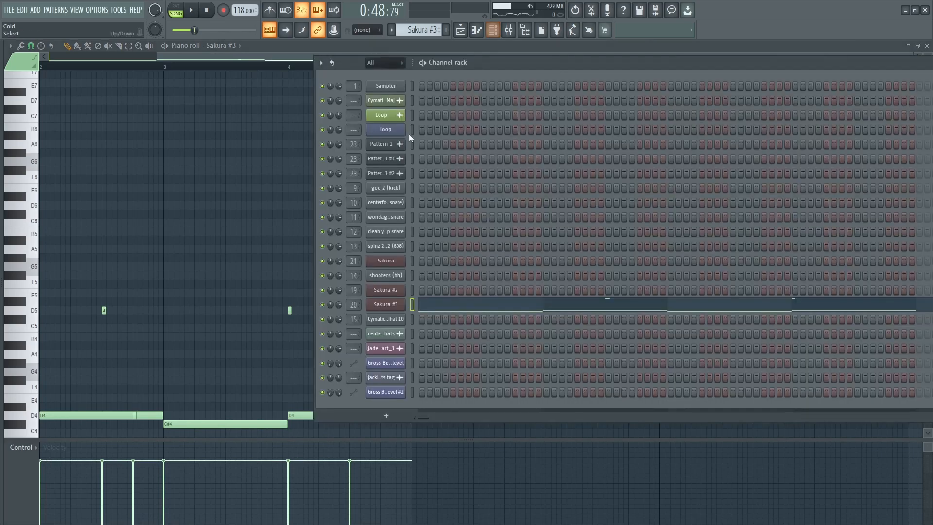
{"action": "left_click", "coordinate": [396, 305]}
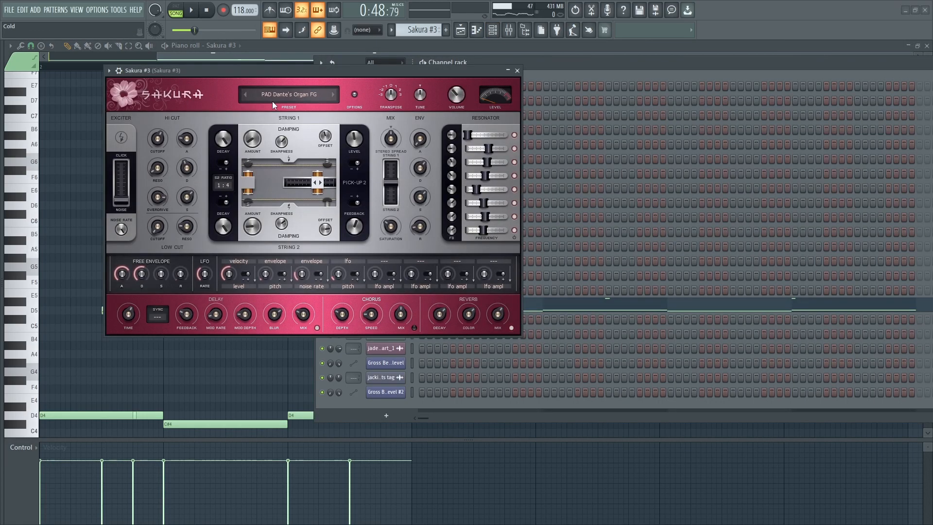
{"action": "left_click_drag", "start_coordinate": [296, 76], "coordinate": [286, 94]}
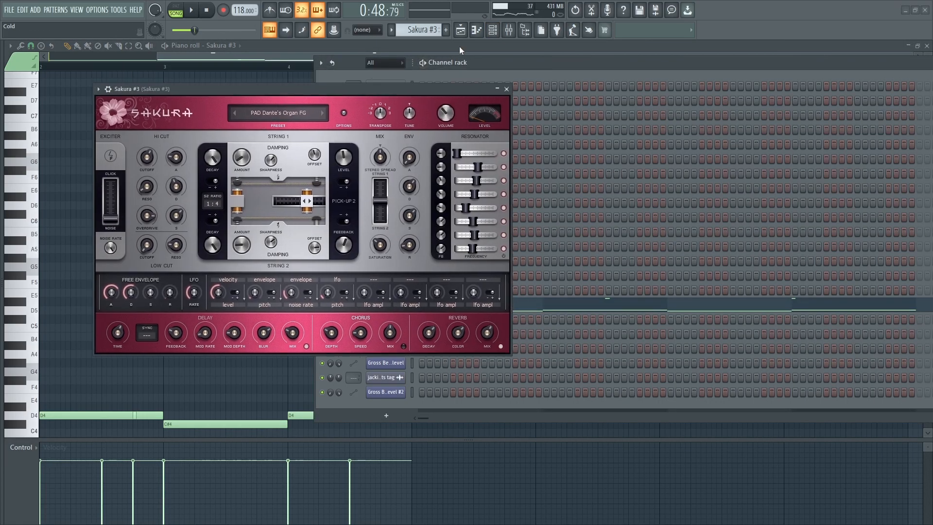
{"action": "left_click", "coordinate": [426, 63]}
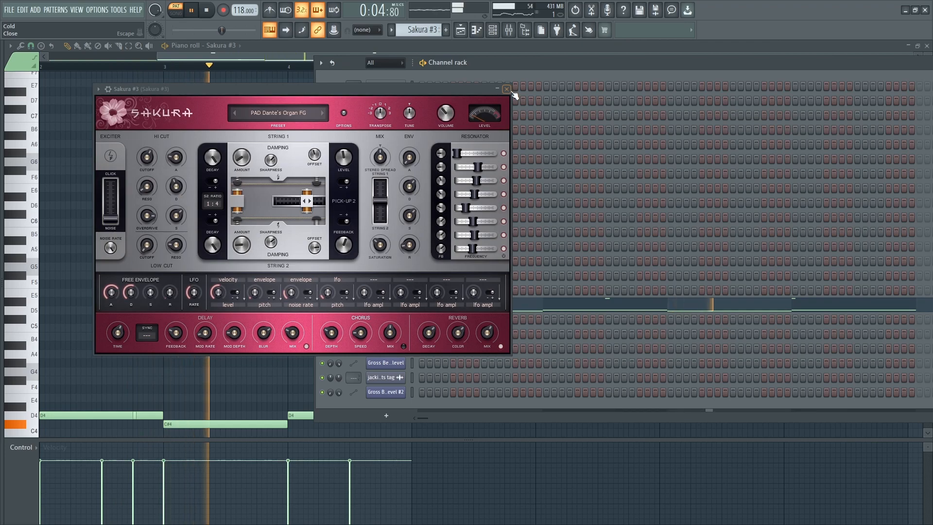
{"action": "left_click", "coordinate": [509, 89]}
{"action": "key", "text": "space"}
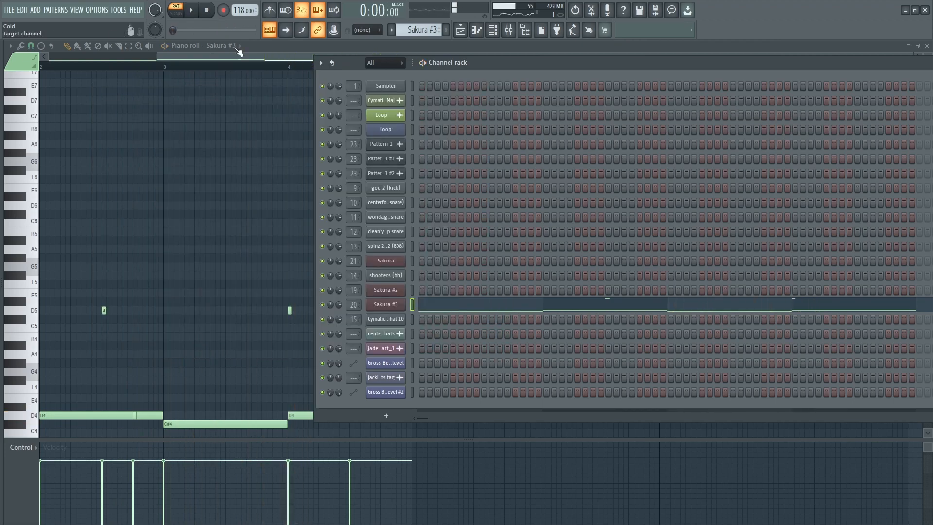
Step: Check the Sakura #2 instrument's preset, then play Tracks 13, 15 and 16 together in the playlist and stop
{"action": "left_click", "coordinate": [386, 290]}
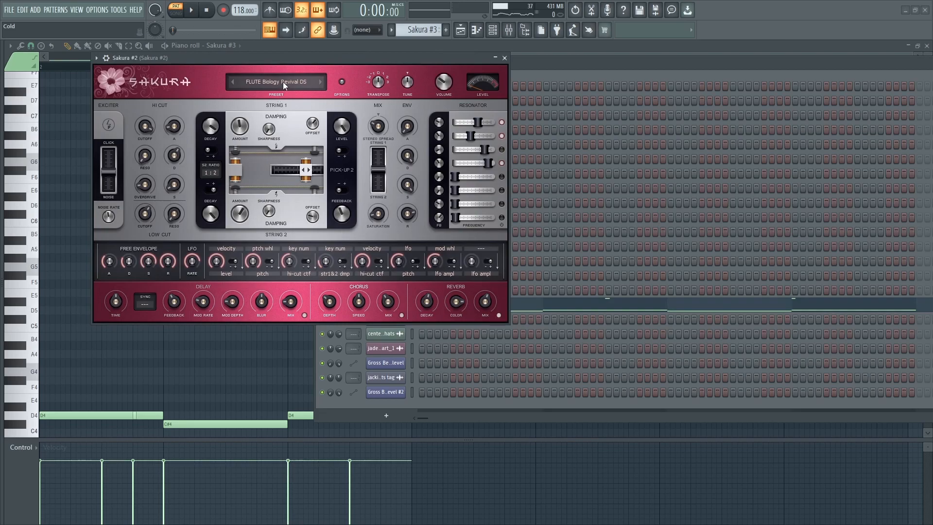
{"action": "left_click_drag", "start_coordinate": [286, 61], "coordinate": [241, 125]}
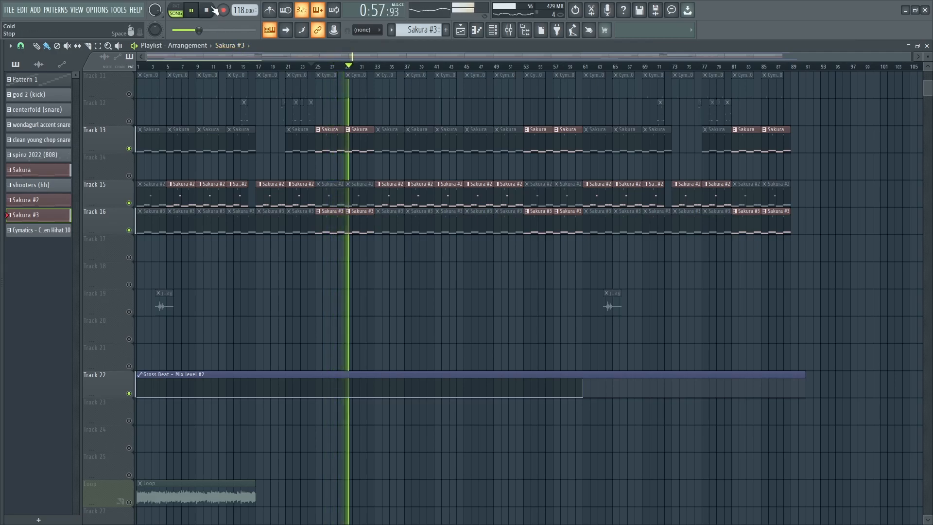
{"action": "left_click", "coordinate": [209, 10]}
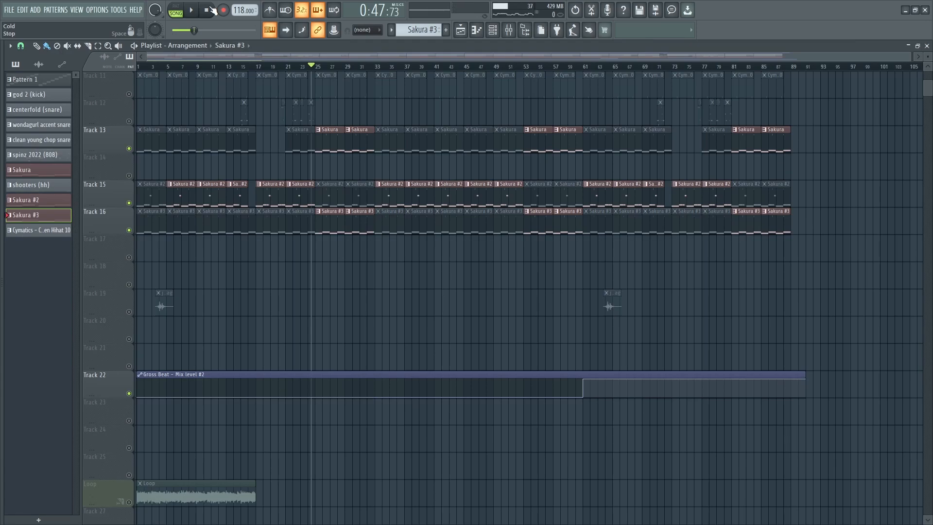
Step: Unmute all playlist tracks and shrink the track height so the whole arrangement fits in view
{"action": "scroll", "coordinate": [221, 306], "scroll_direction": "down", "scroll_amount": 5}
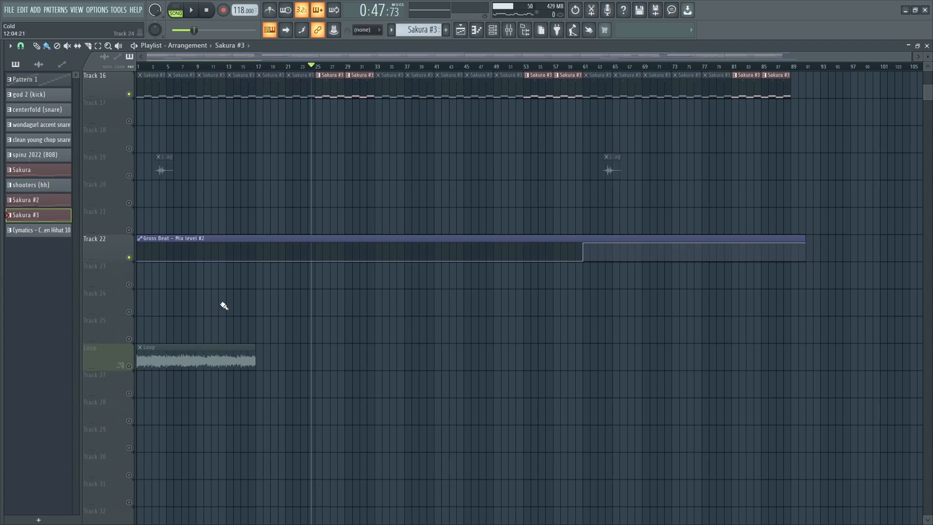
{"action": "scroll", "coordinate": [224, 305], "scroll_direction": "up", "scroll_amount": 6}
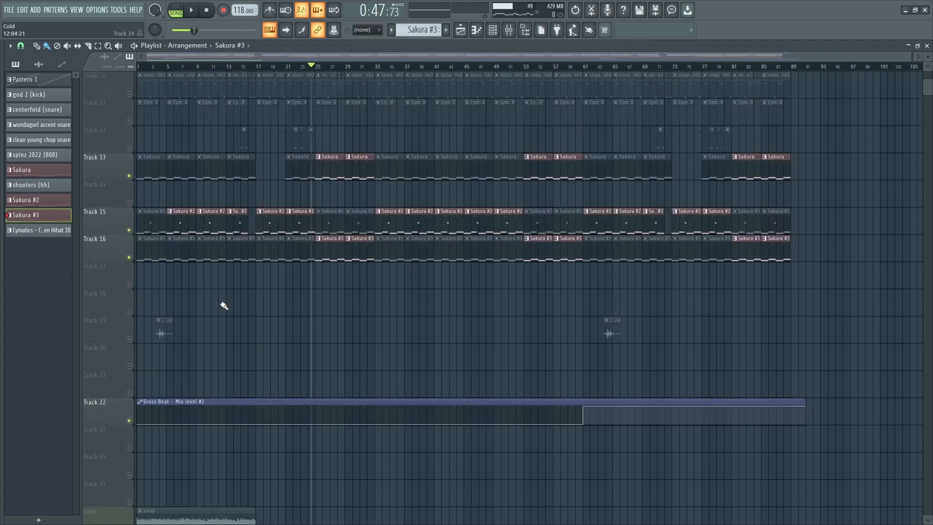
{"action": "scroll", "coordinate": [224, 306], "scroll_direction": "up", "scroll_amount": 4}
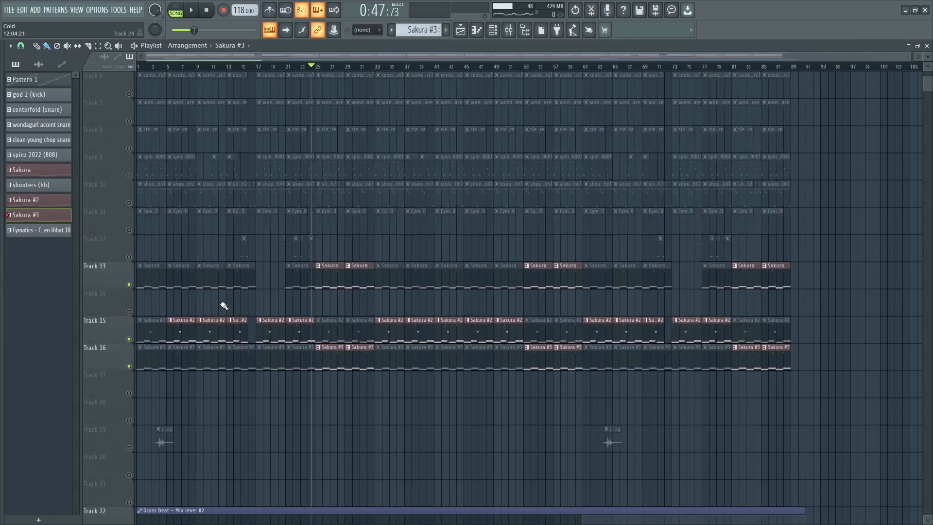
{"action": "right_click", "coordinate": [129, 366]}
{"action": "scroll", "coordinate": [208, 374], "scroll_direction": "up", "scroll_amount": 5}
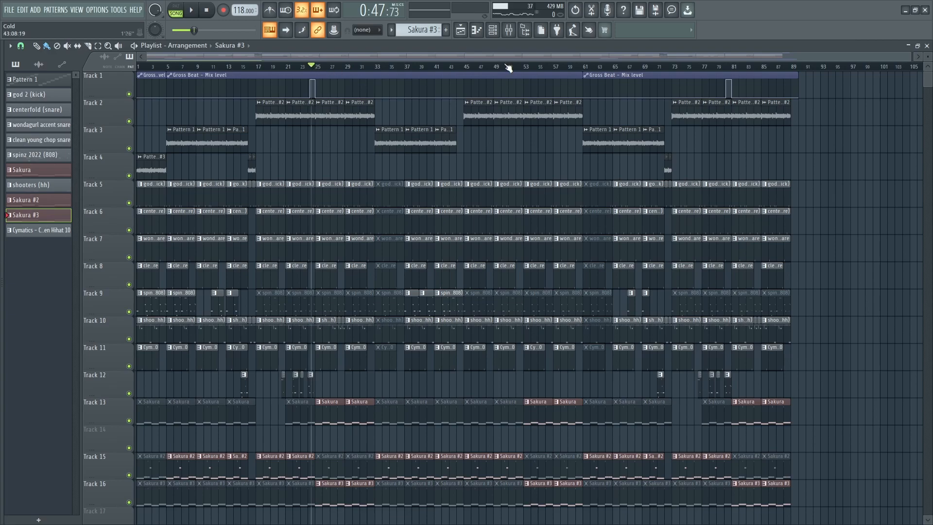
{"action": "left_click_drag", "start_coordinate": [927, 58], "coordinate": [927, 83]}
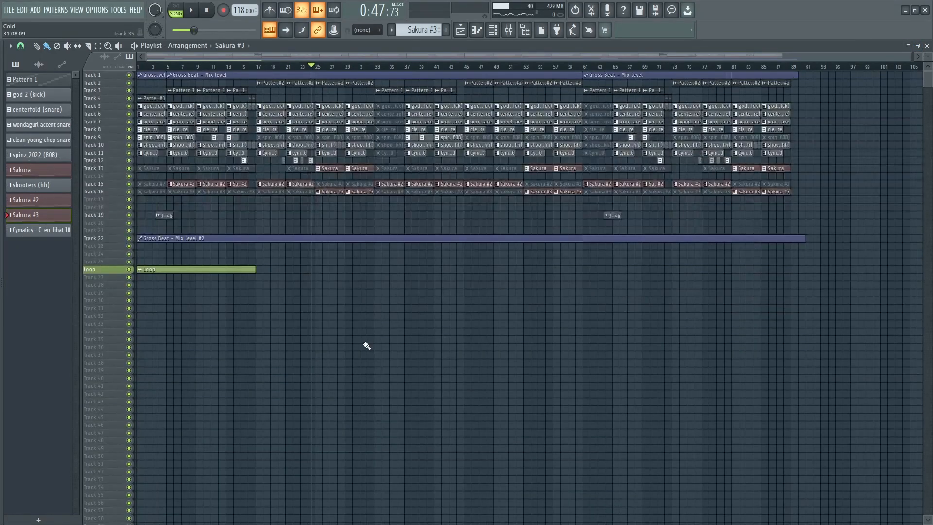
Step: Play the full arrangement from just before bar 61 through to its end, stop it, and enlarge the track height
{"action": "left_click_drag", "start_coordinate": [317, 73], "coordinate": [169, 79]}
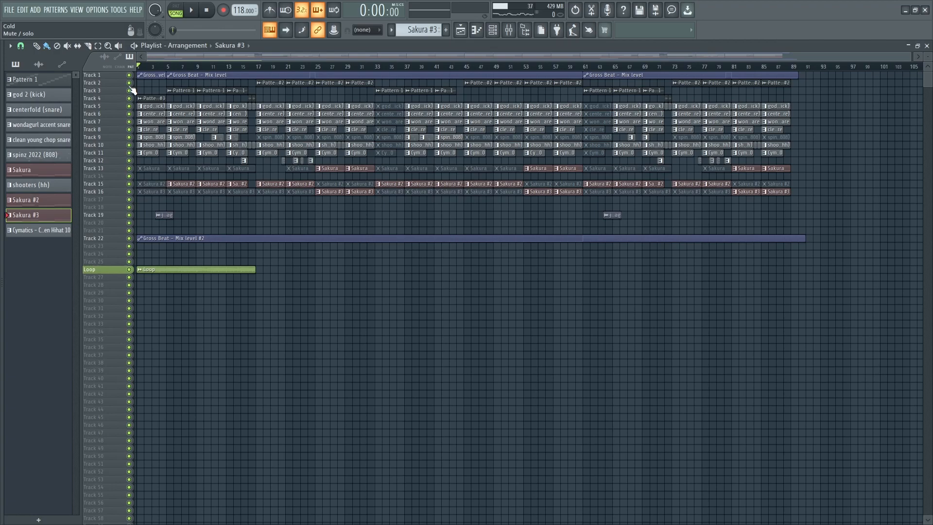
{"action": "mouse_move", "coordinate": [139, 68]}
{"action": "left_mouse_down"}
{"action": "mouse_move", "coordinate": [464, 95]}
{"action": "mouse_move", "coordinate": [554, 65]}
{"action": "mouse_move", "coordinate": [585, 72]}
{"action": "left_mouse_up"}
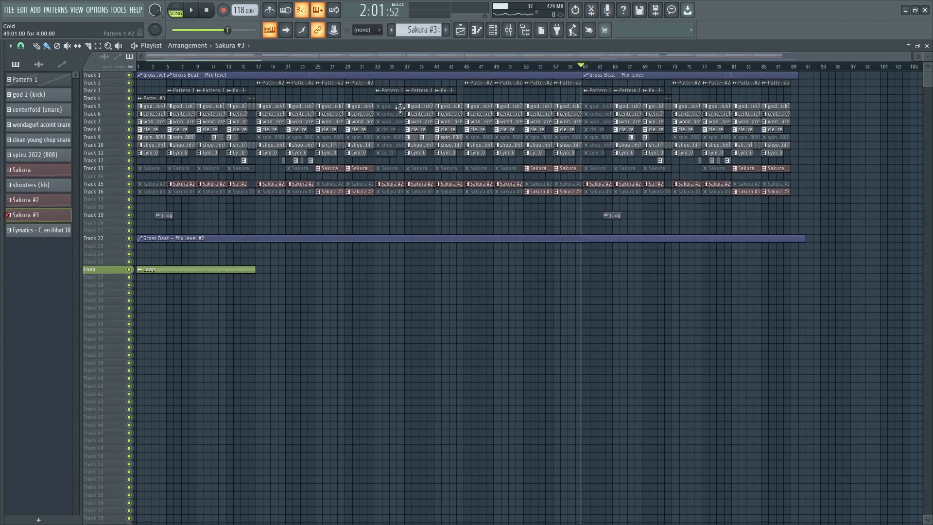
{"action": "left_click", "coordinate": [197, 15]}
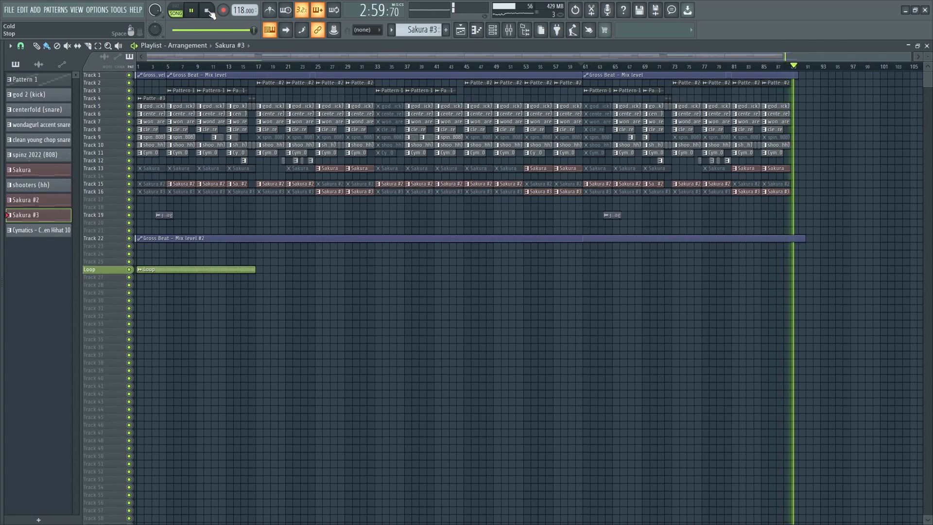
{"action": "left_click", "coordinate": [209, 10]}
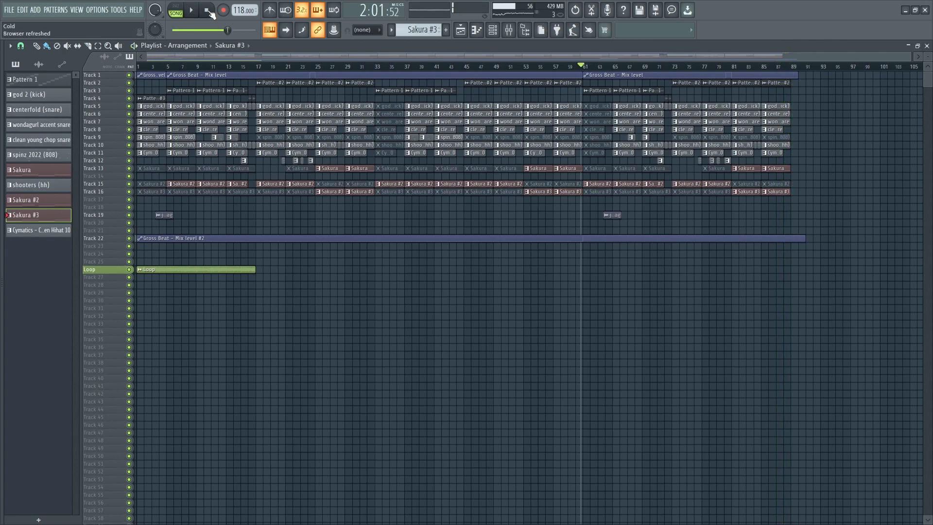
{"action": "scroll", "coordinate": [868, 212], "scroll_direction": "up", "scroll_amount": 3}
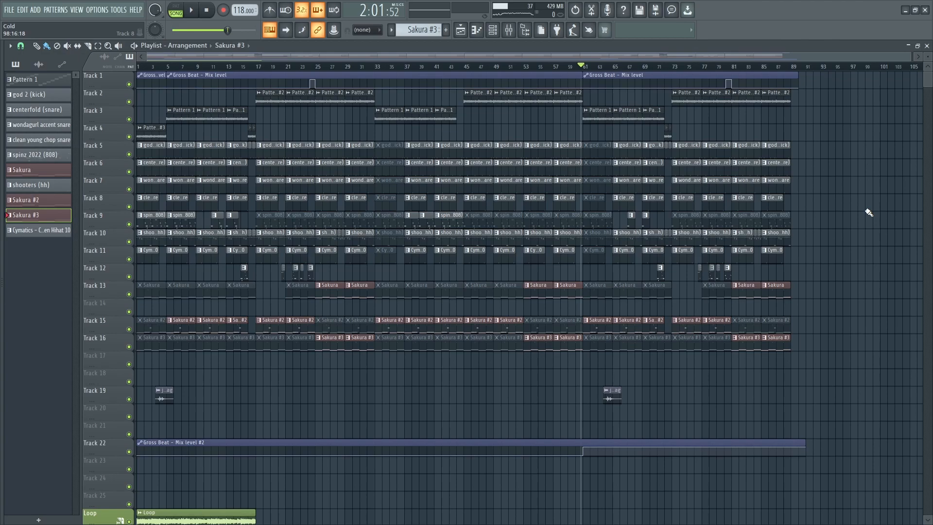